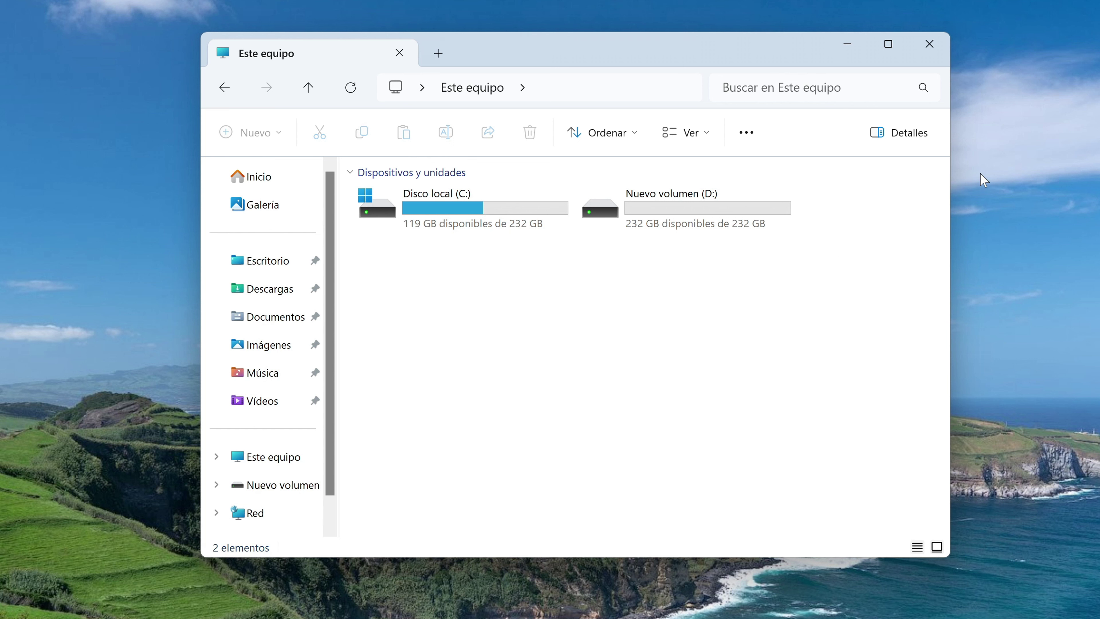
Step: Open Microsoft's Windows 11 download page from the video description and review the prerequisites for creating installation media
click(929, 45)
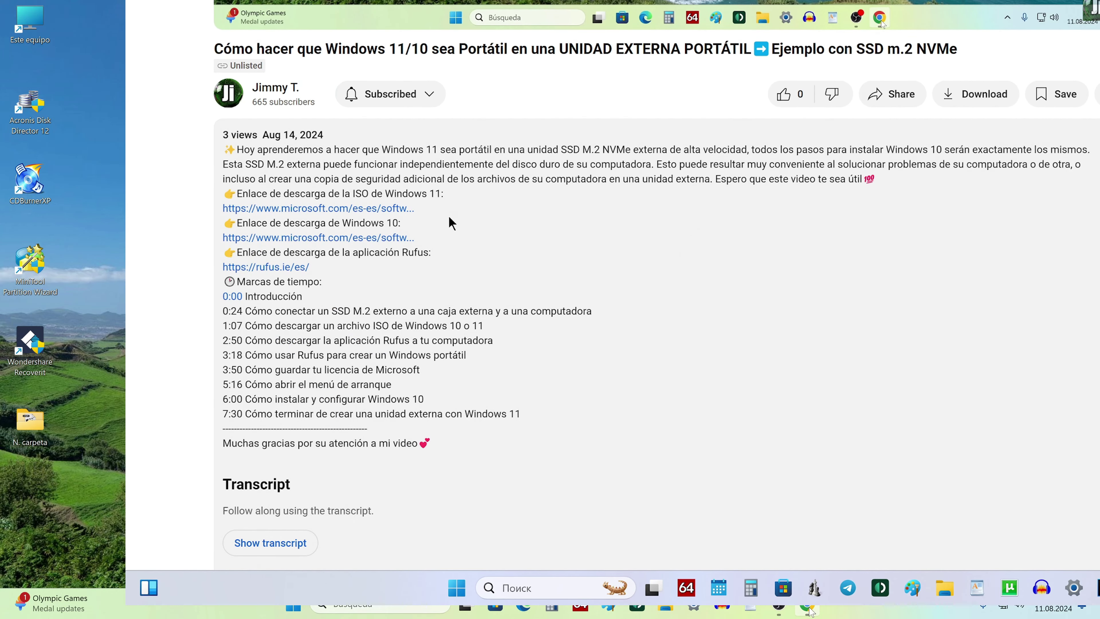
click(317, 208)
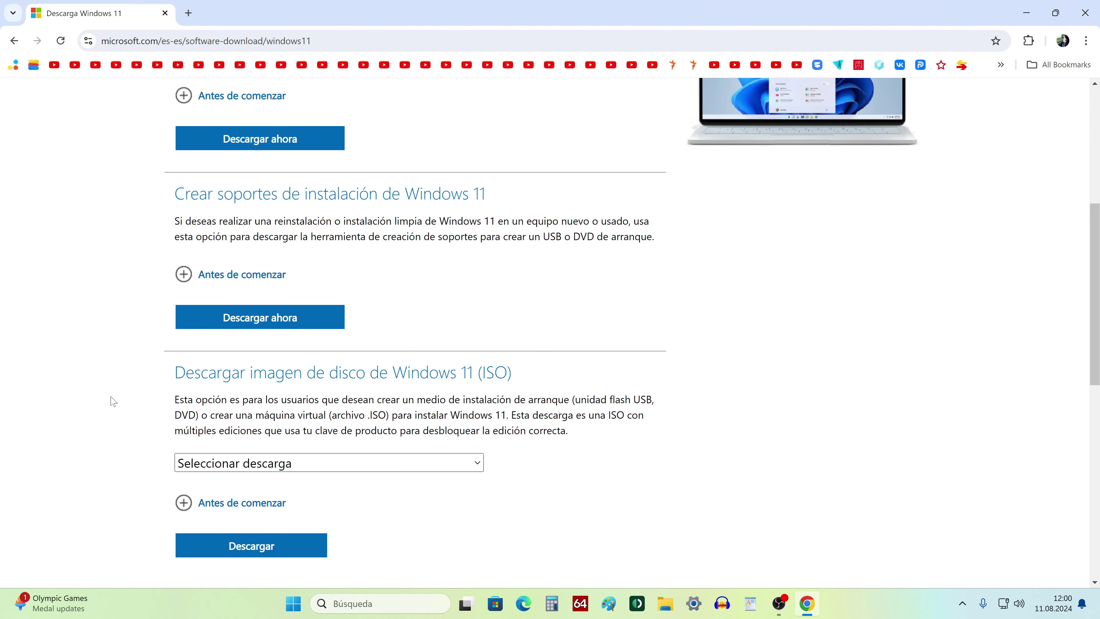
click(184, 274)
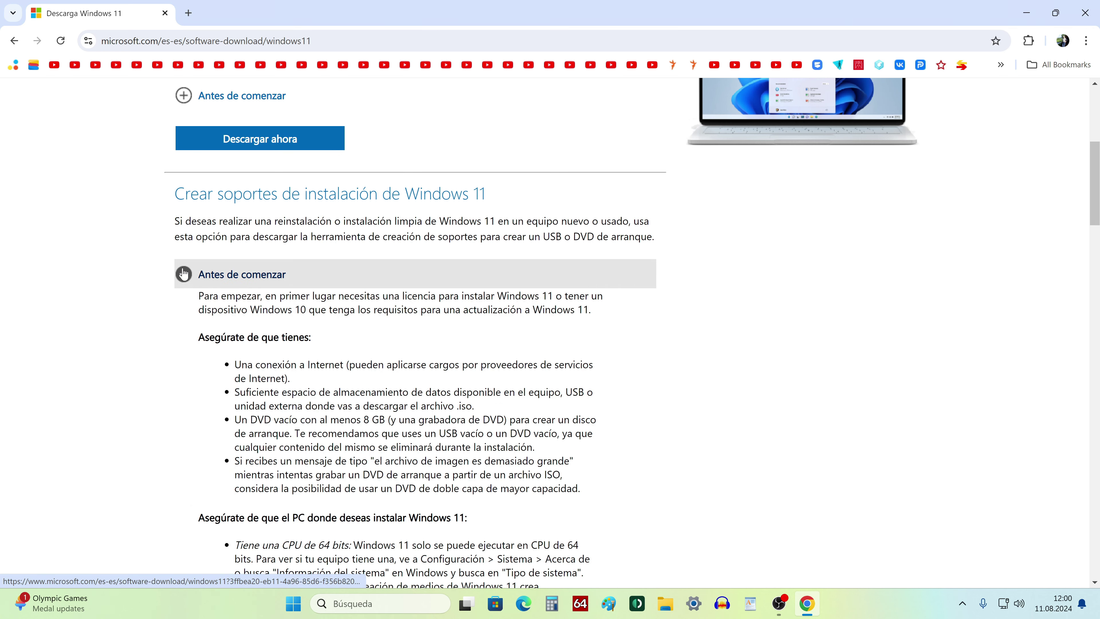
scroll(95, 347, down, 5)
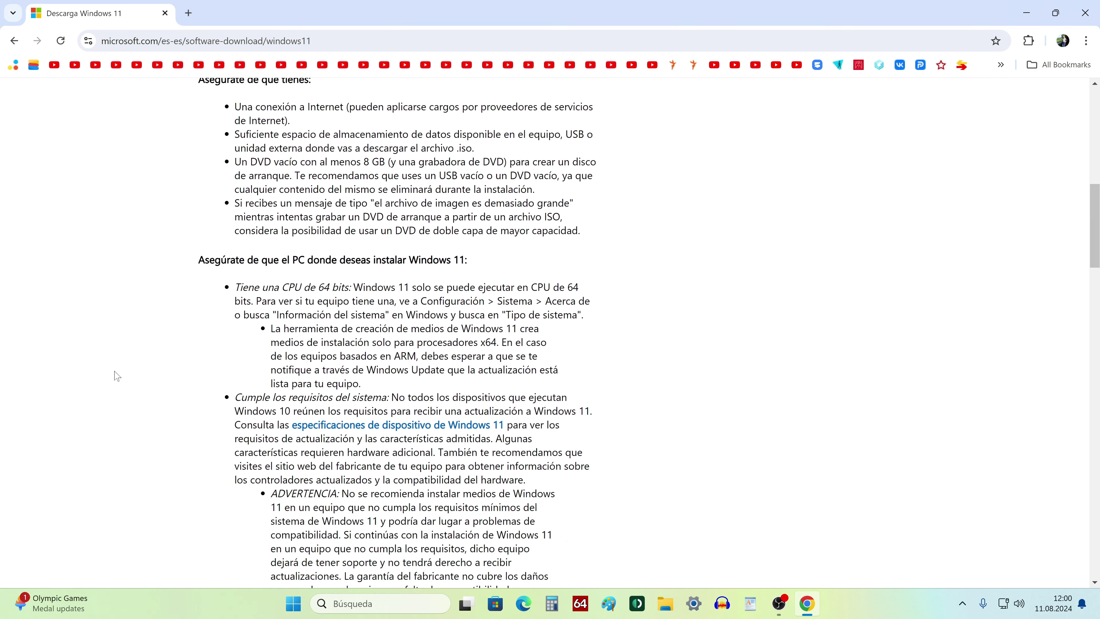
scroll(114, 375, up, 6)
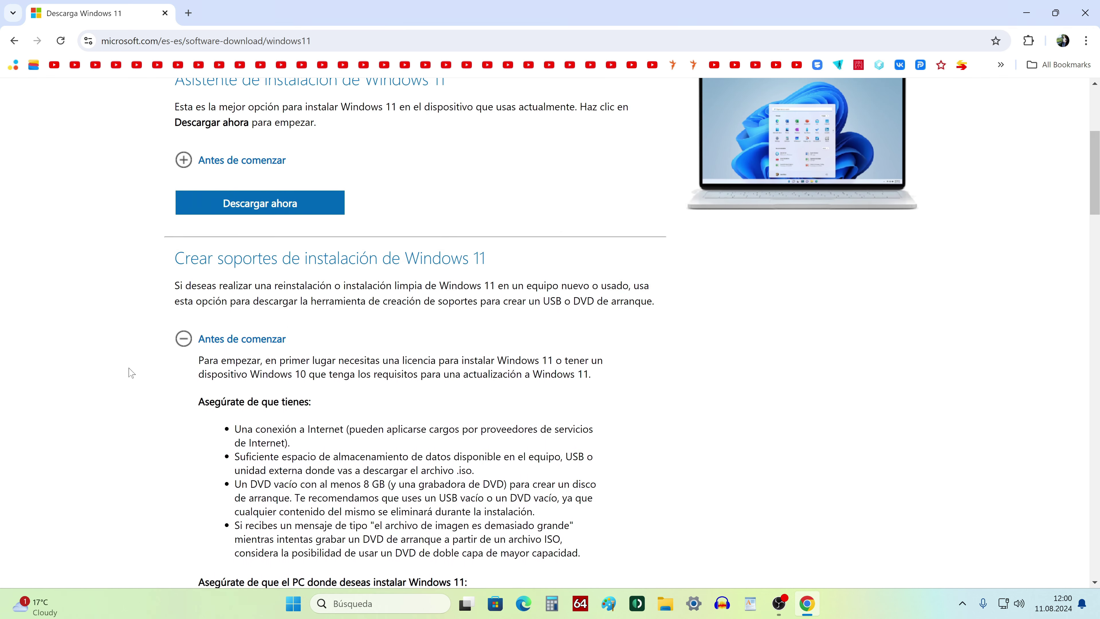
click(184, 339)
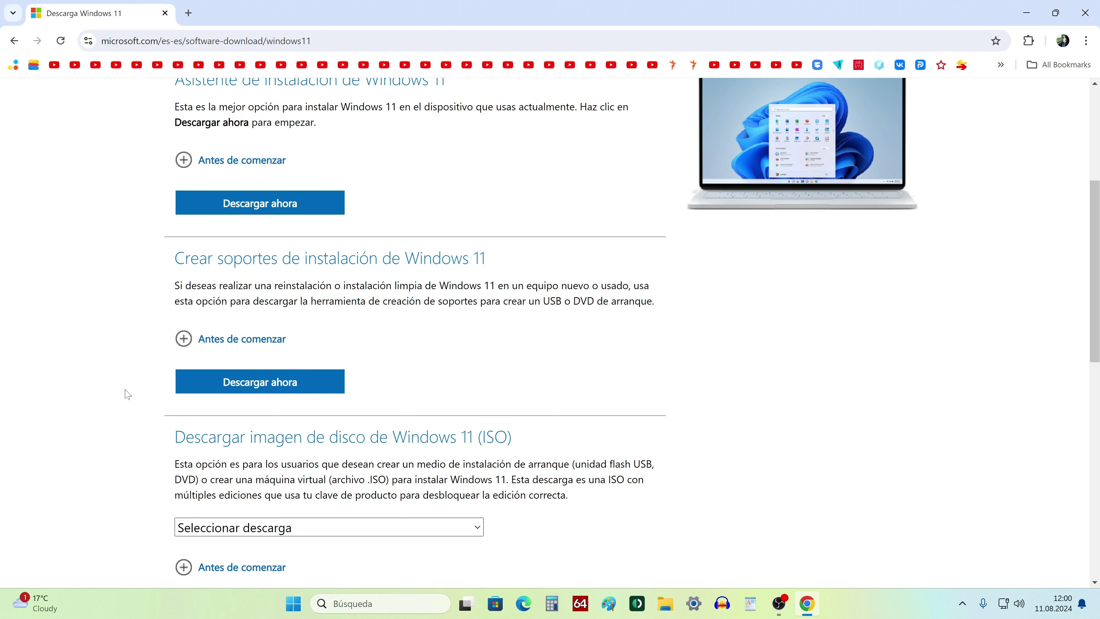
Step: Download the Windows 11 media creation tool and run MediaCreationTool_Win11_23H2 from the Descargas folder
click(317, 389)
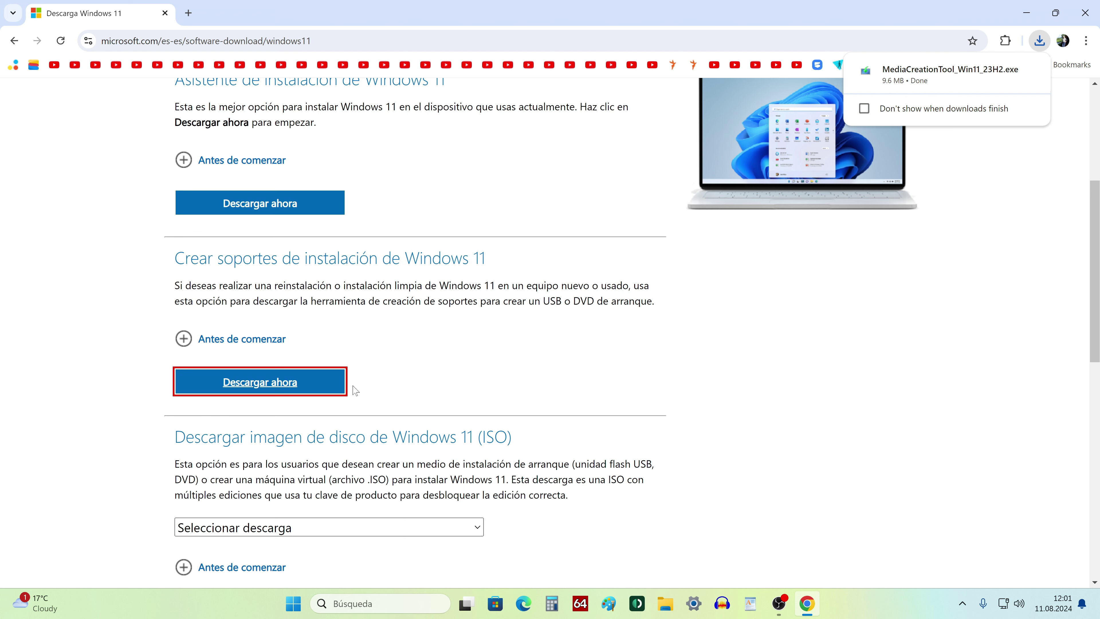
click(1080, 20)
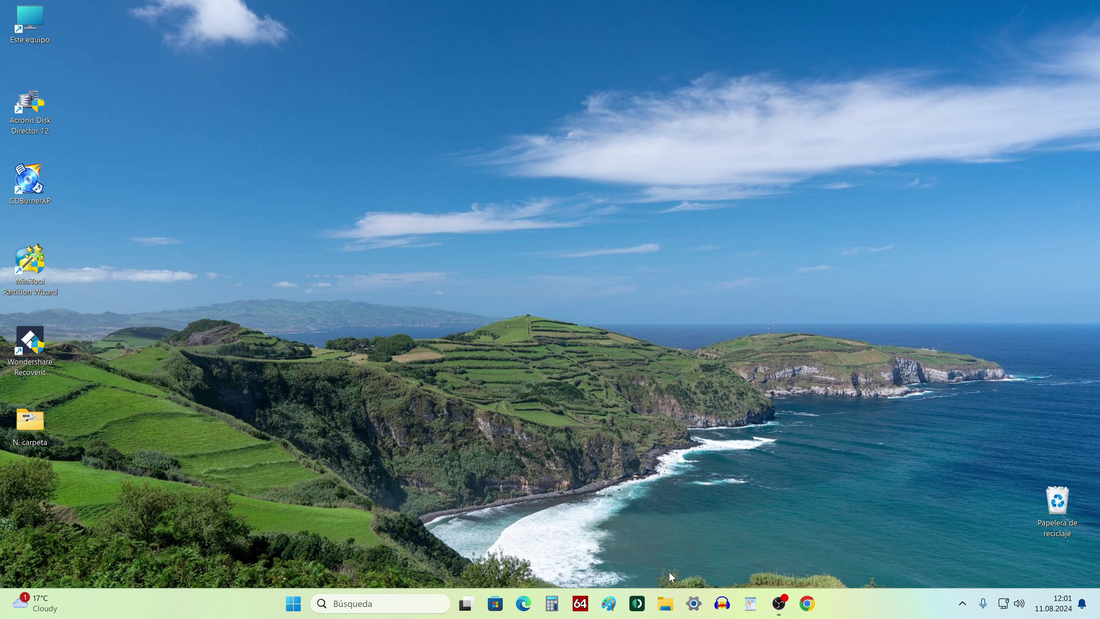
click(667, 611)
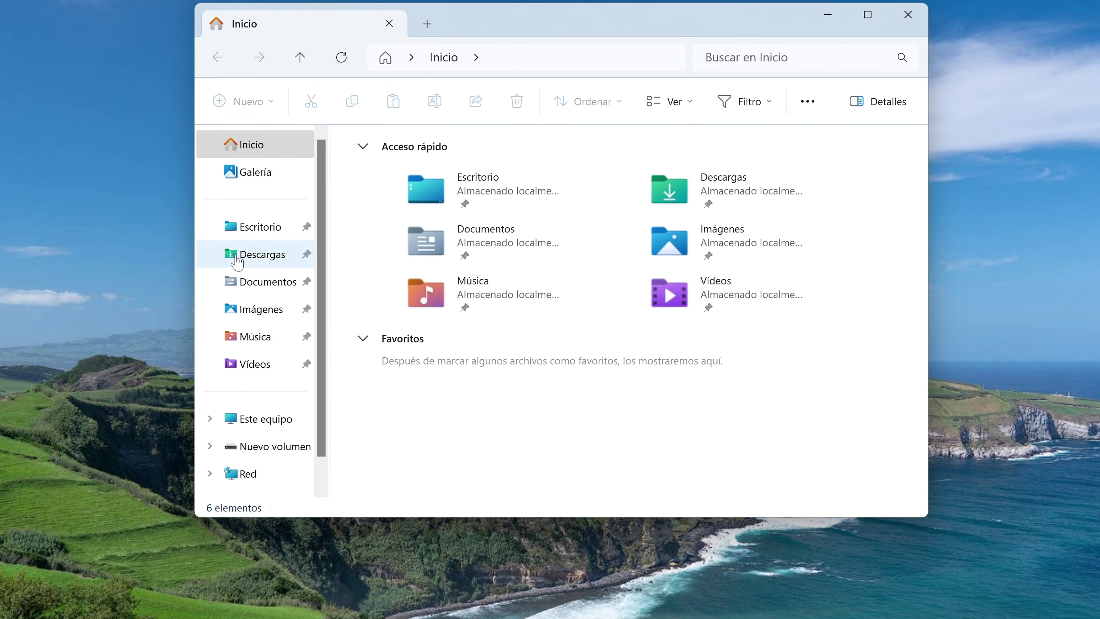
click(237, 258)
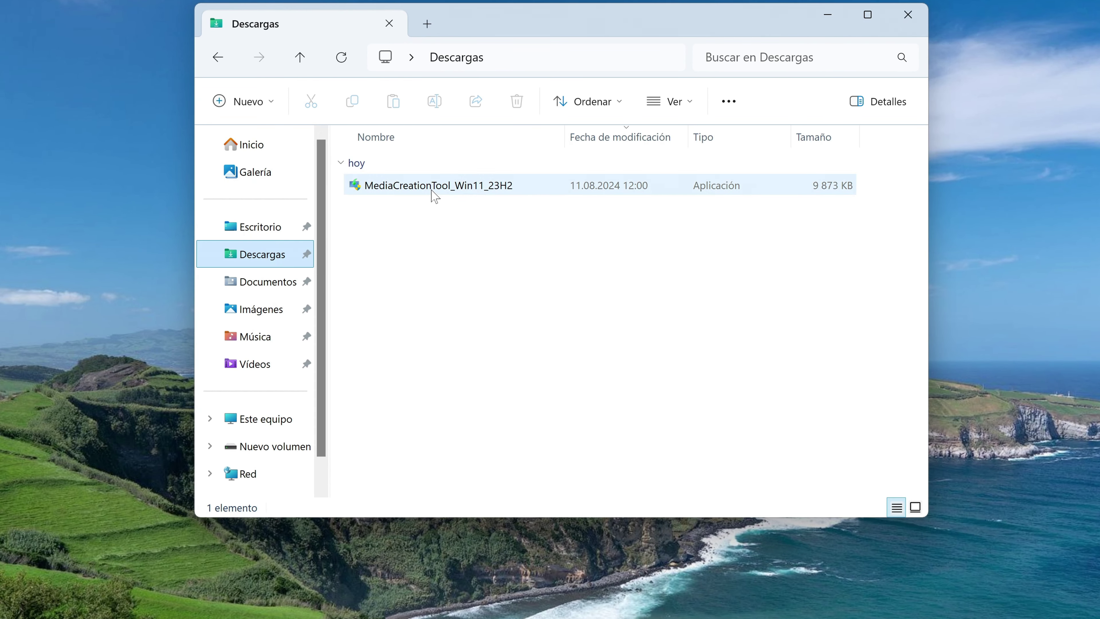
double_click(434, 192)
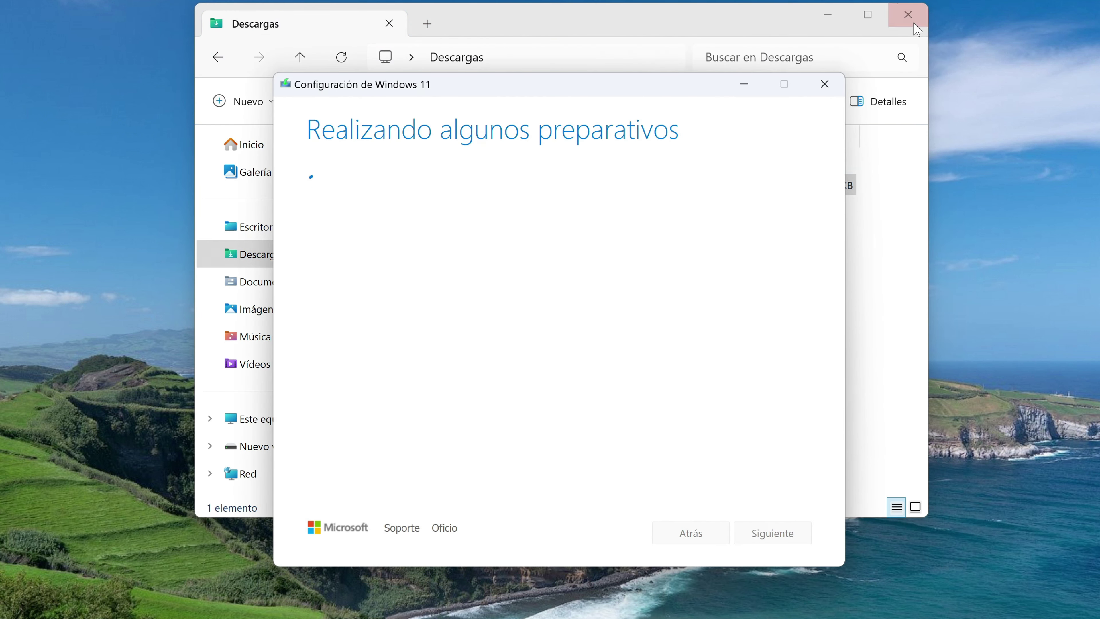
click(908, 14)
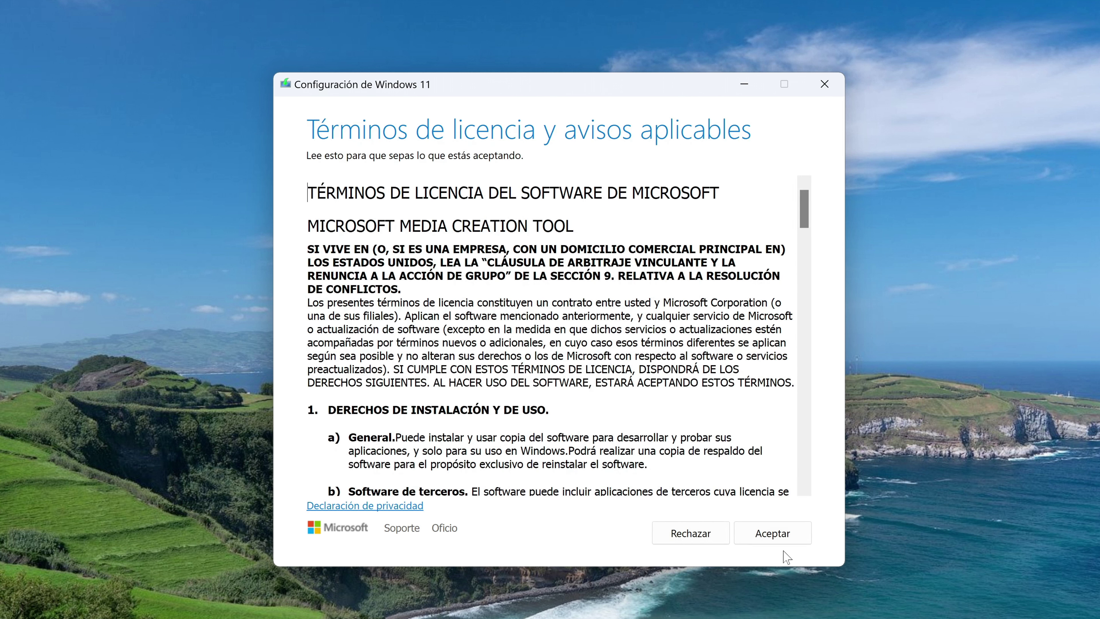
Step: Accept the licence terms, turn off the recommended options and choose español (España, alfabetización internacional) as the Windows 11 language
click(751, 541)
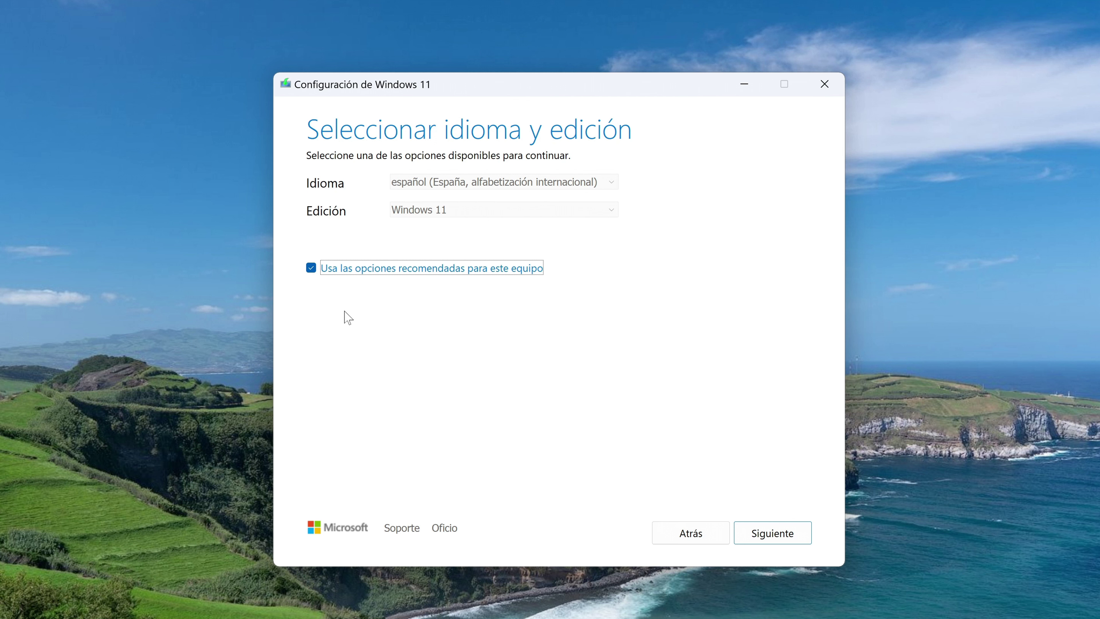
click(312, 270)
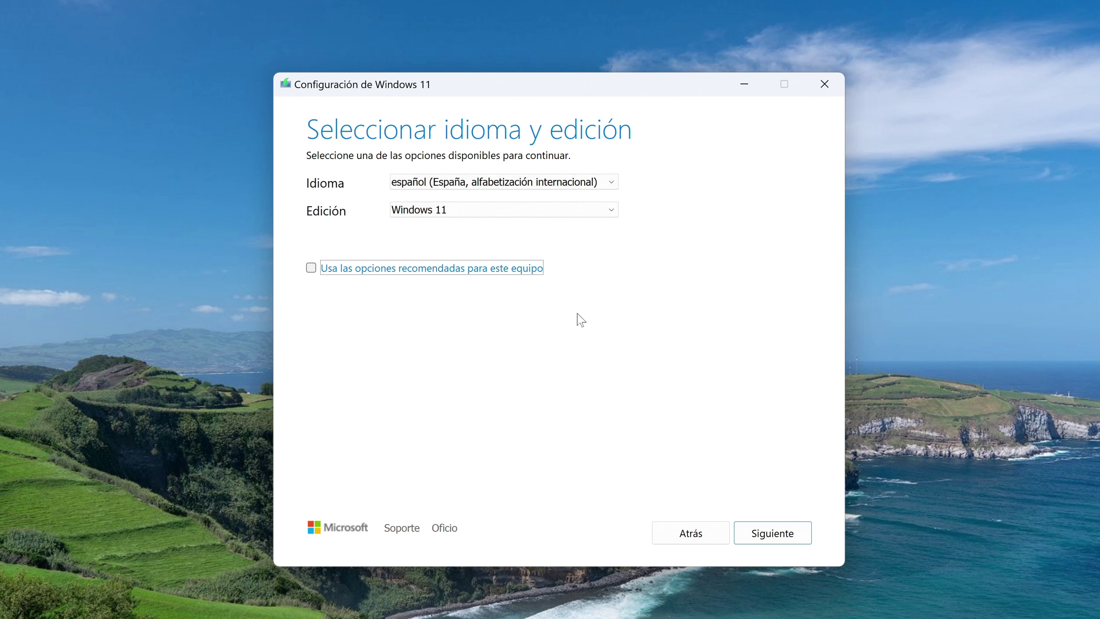
click(611, 184)
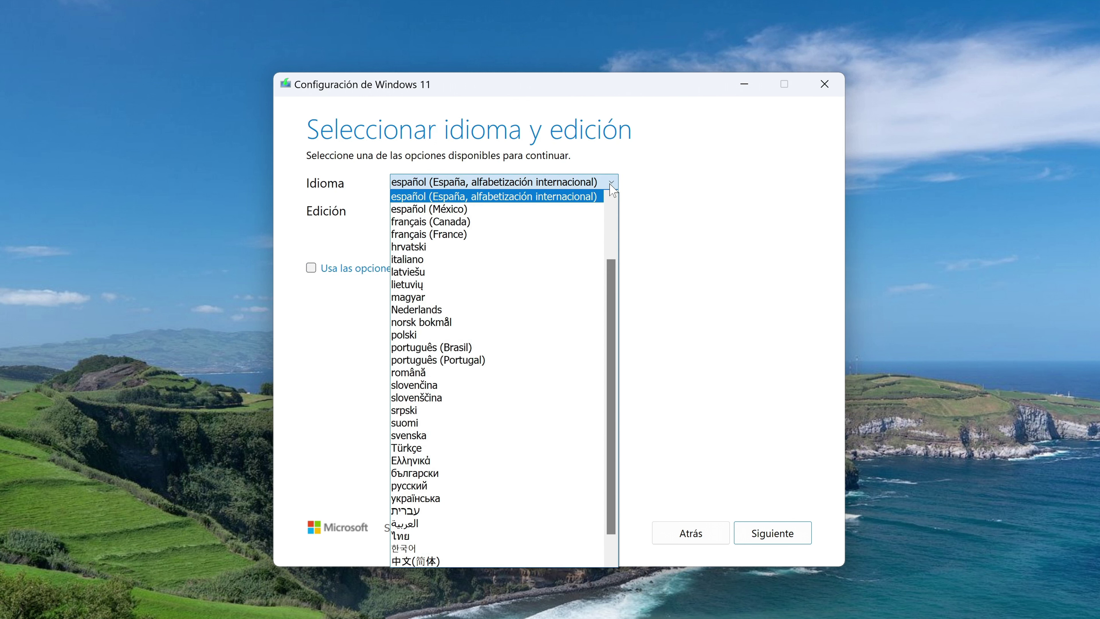
click(589, 195)
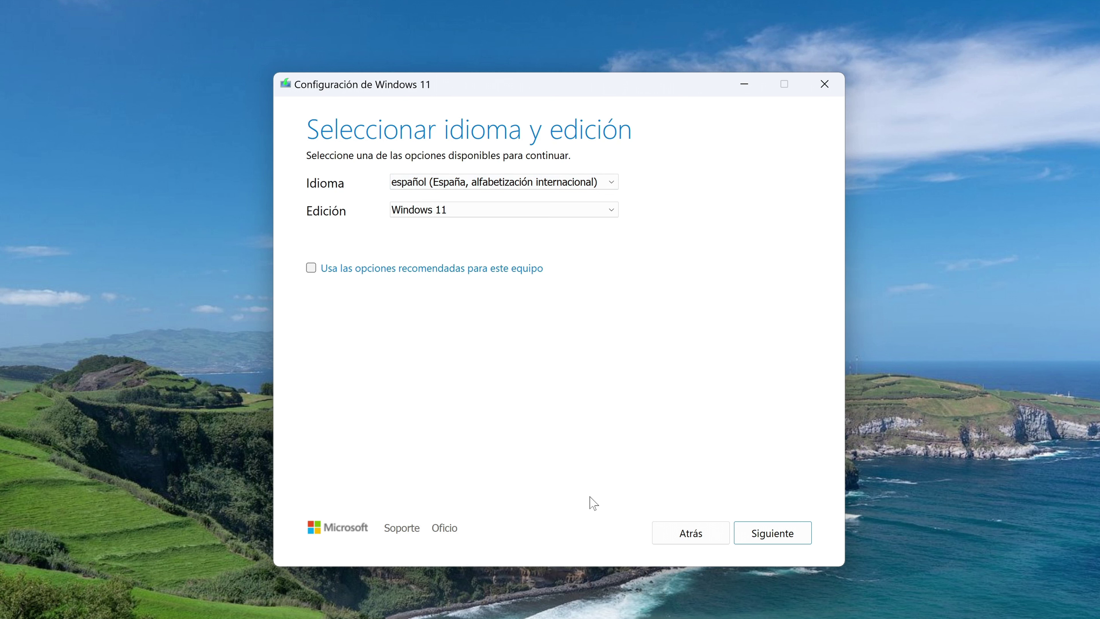
click(748, 546)
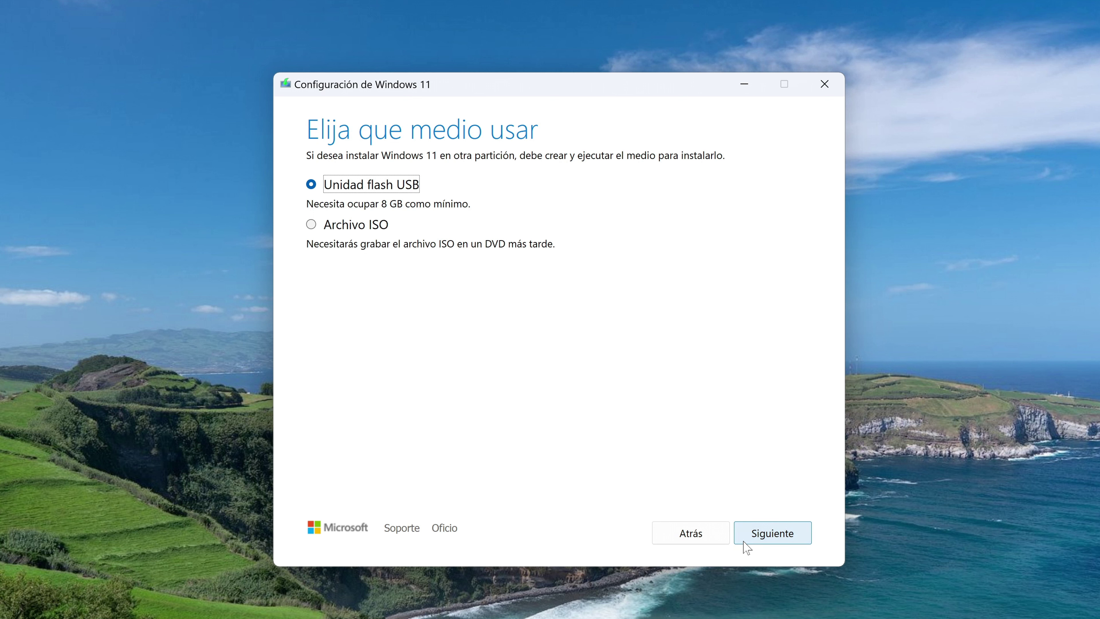
Step: Create the Windows 11 media as an ISO file named Windows in the Descargas folder and finish the setup wizard
click(311, 226)
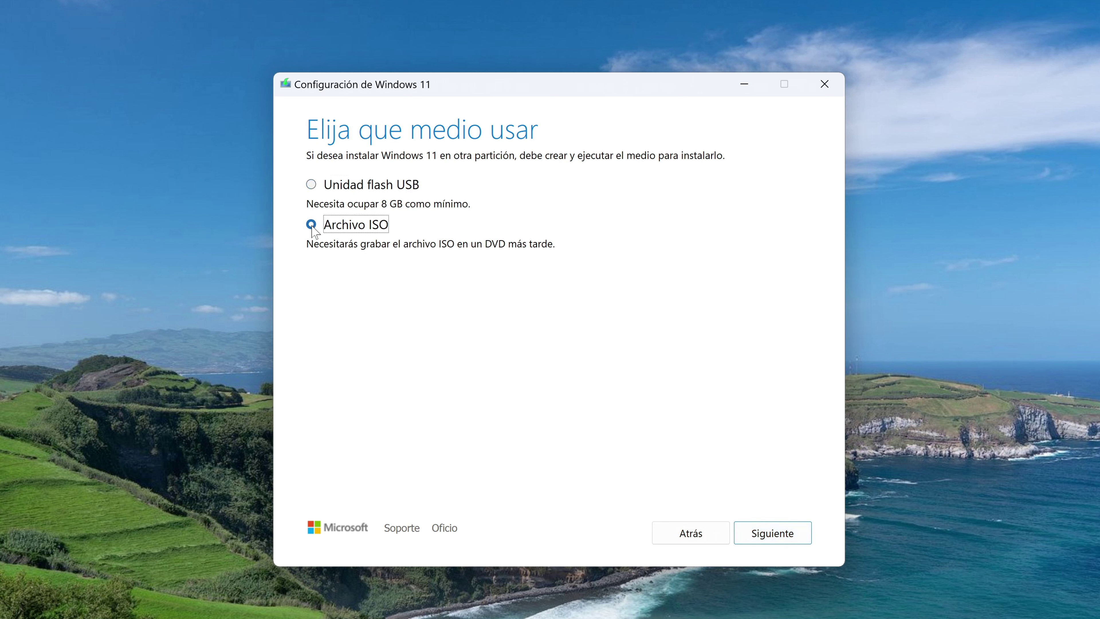
click(743, 539)
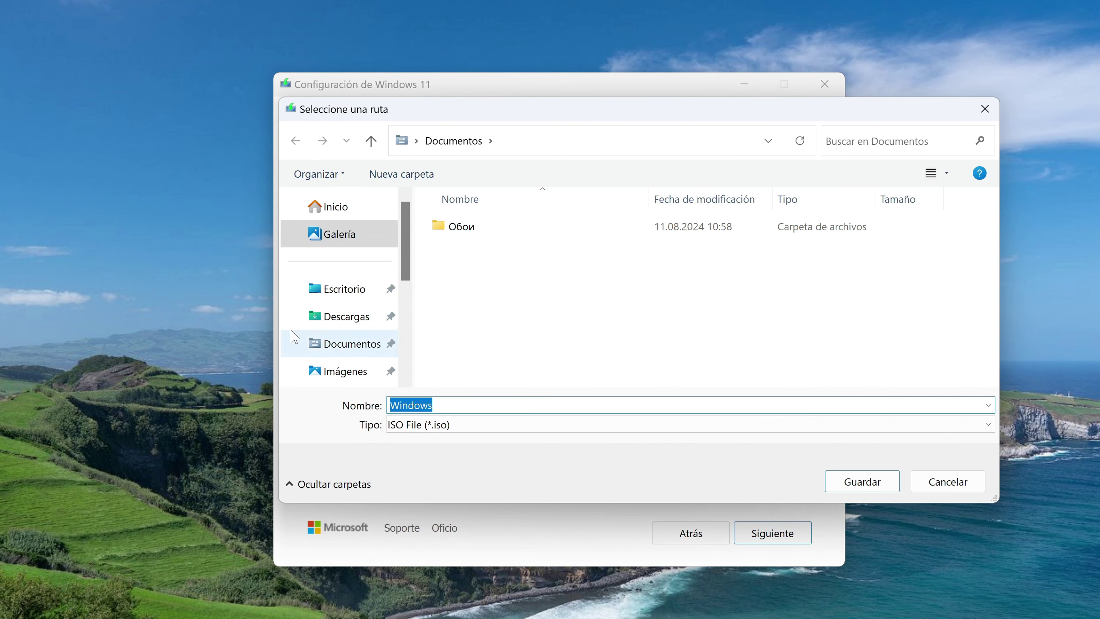
click(352, 322)
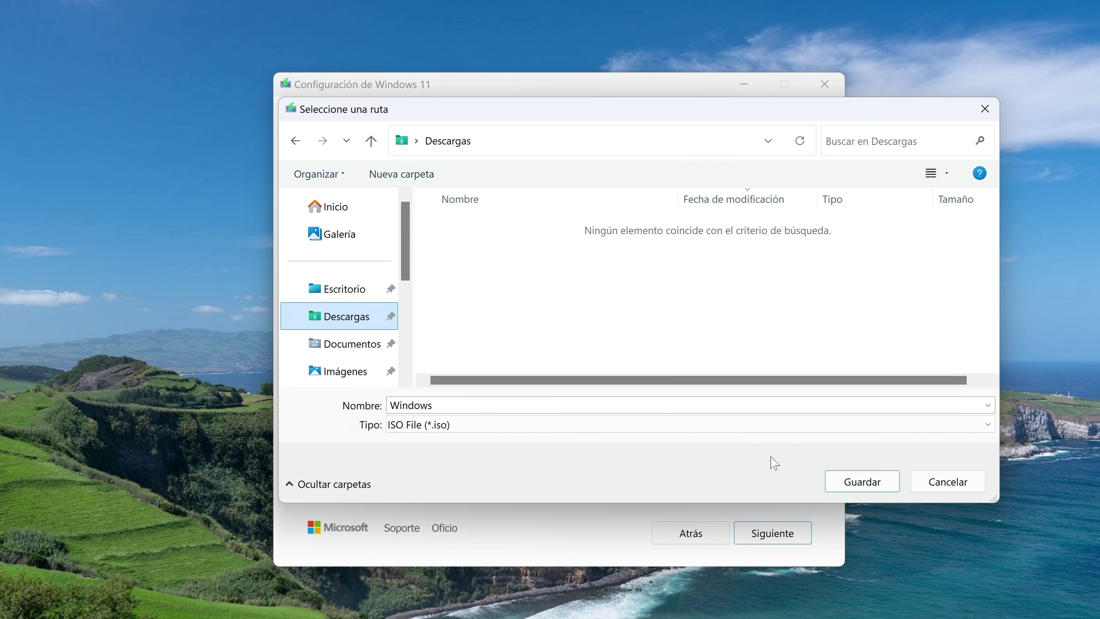
click(844, 489)
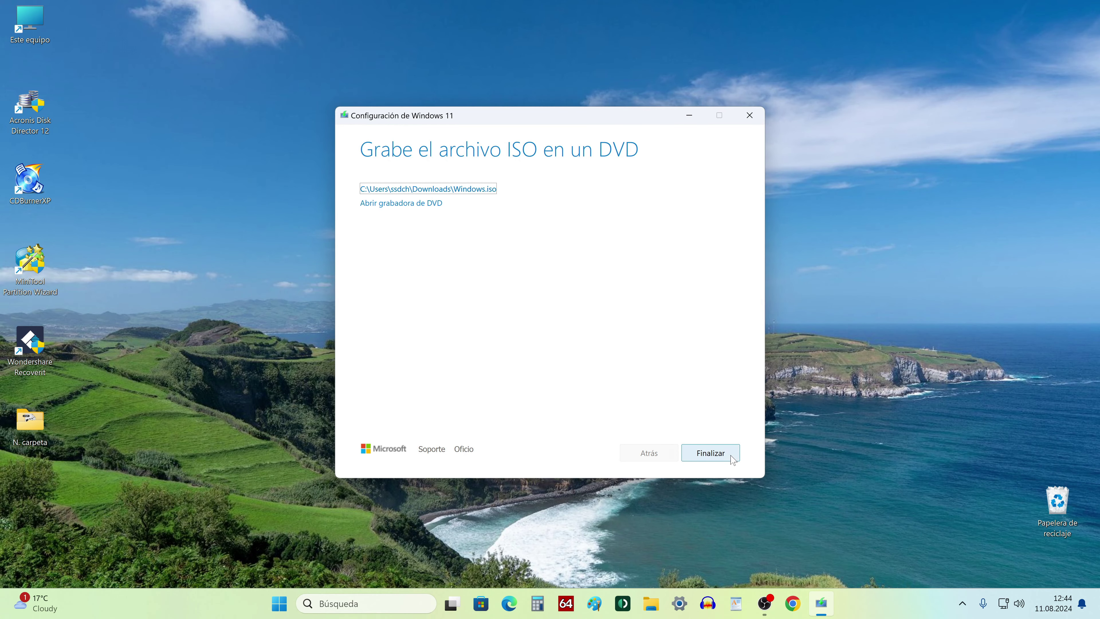
click(710, 453)
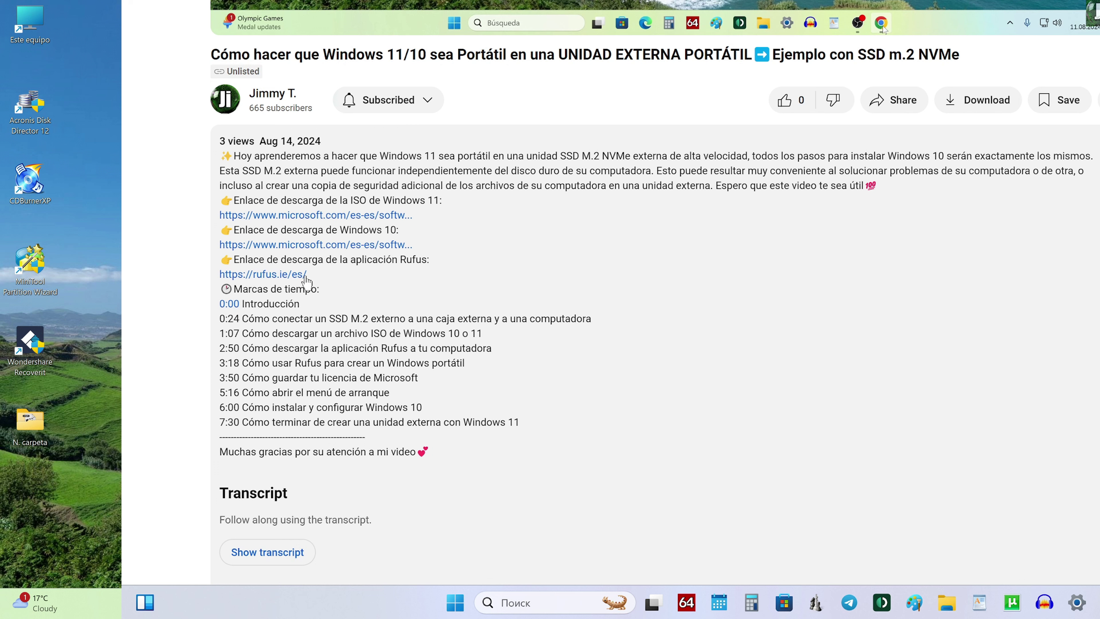
Step: Download rufus-4.5.exe, the standard Windows x64 version, from the Rufus site linked in the video description
click(272, 281)
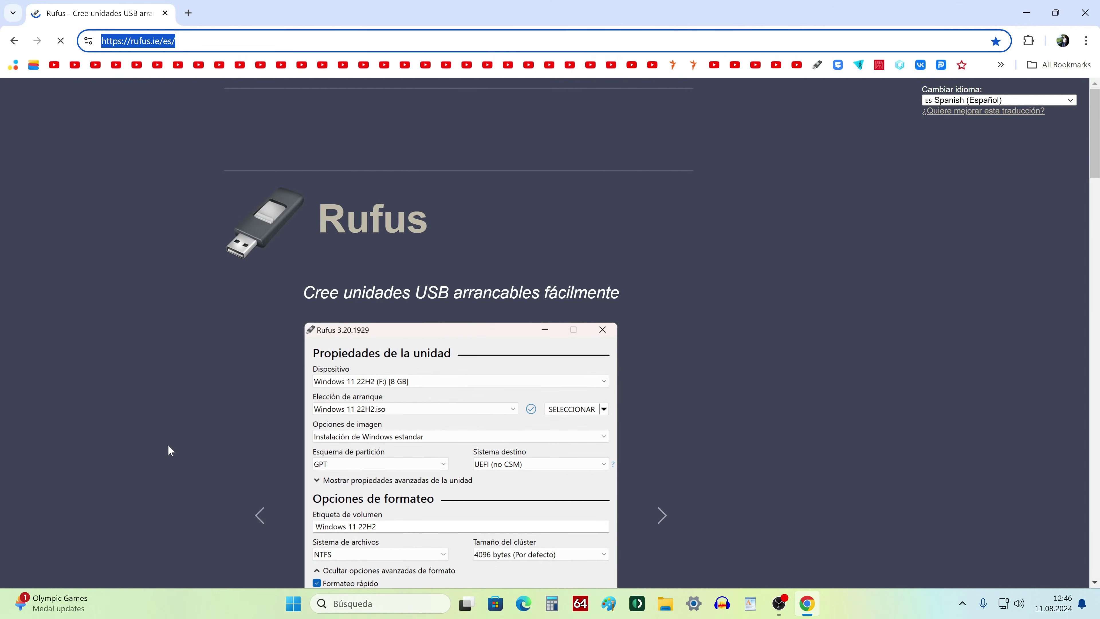
scroll(169, 448, down, 10)
scroll(168, 446, down, 3)
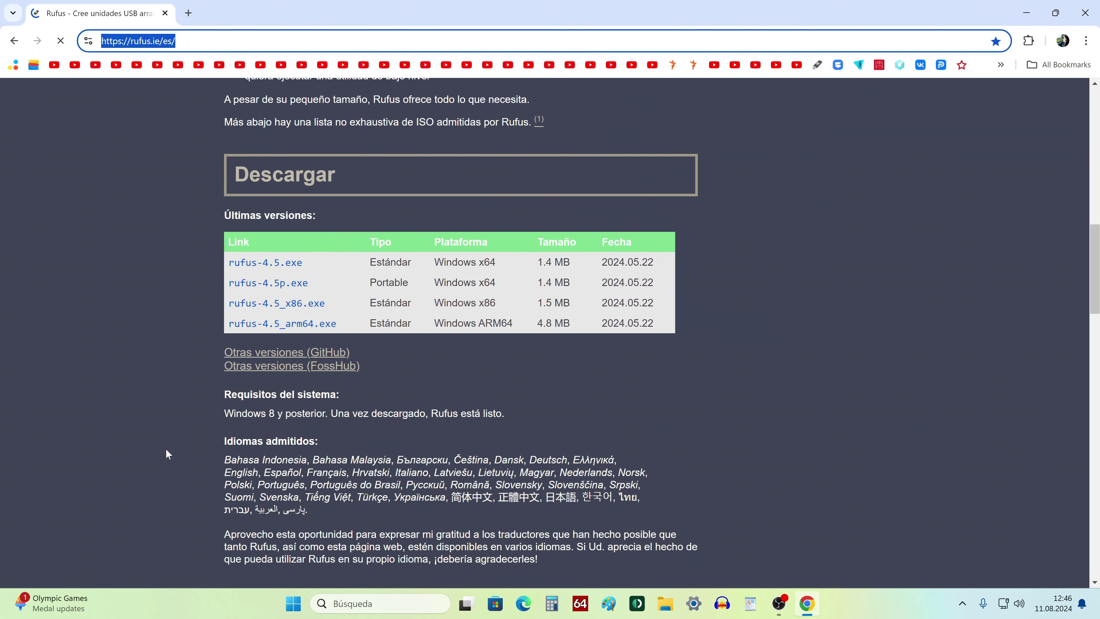
click(268, 266)
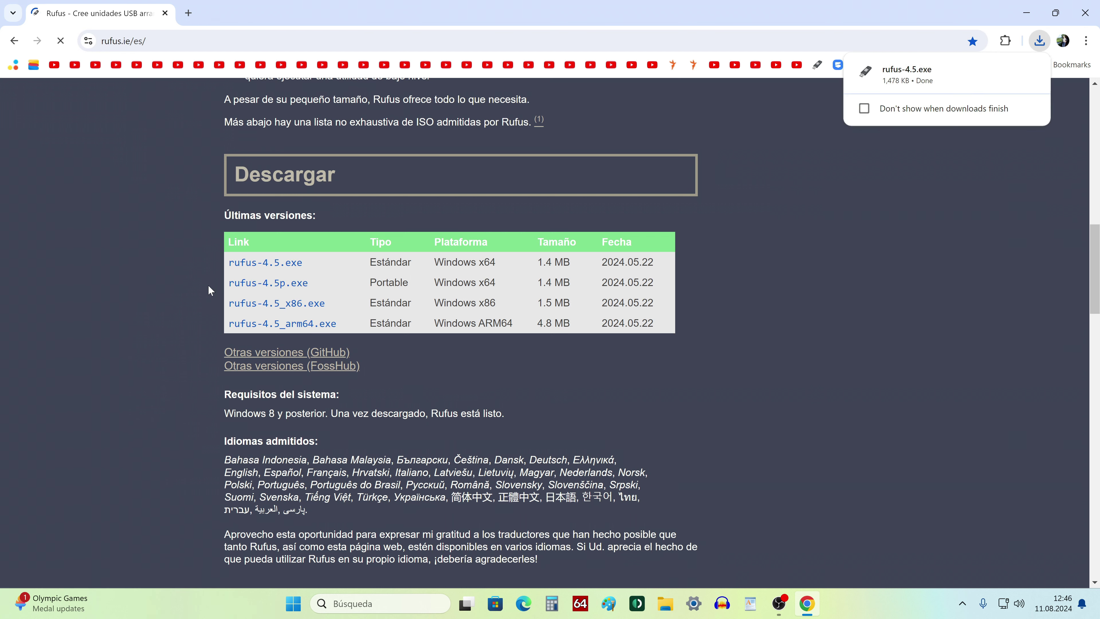
click(1086, 13)
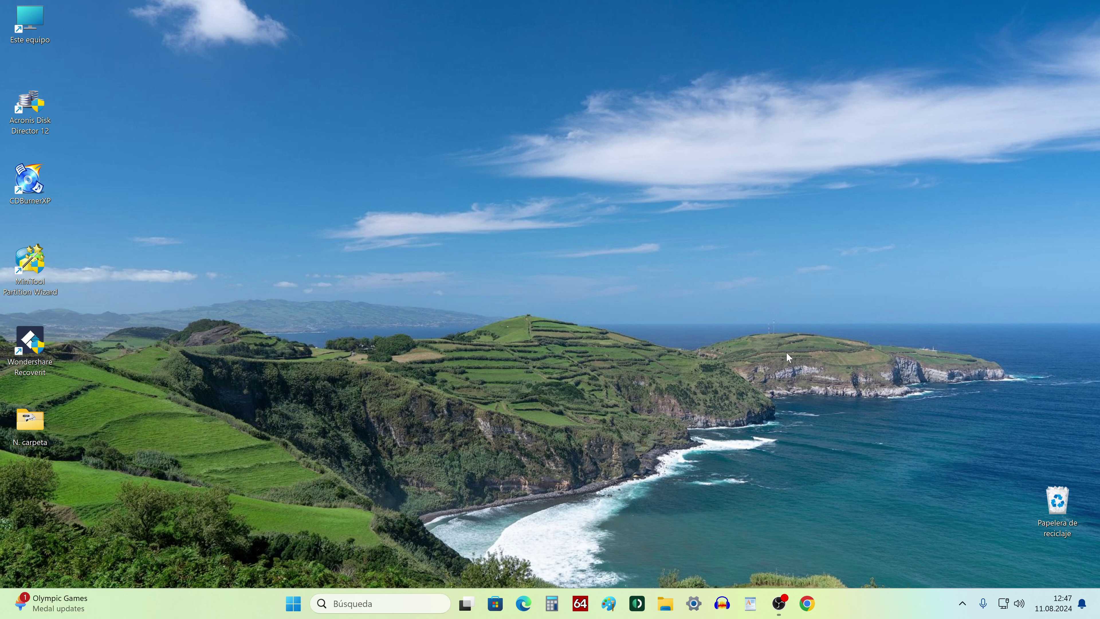
Step: Launch rufus-4.5 from the Descargas folder and close the folder window
click(665, 604)
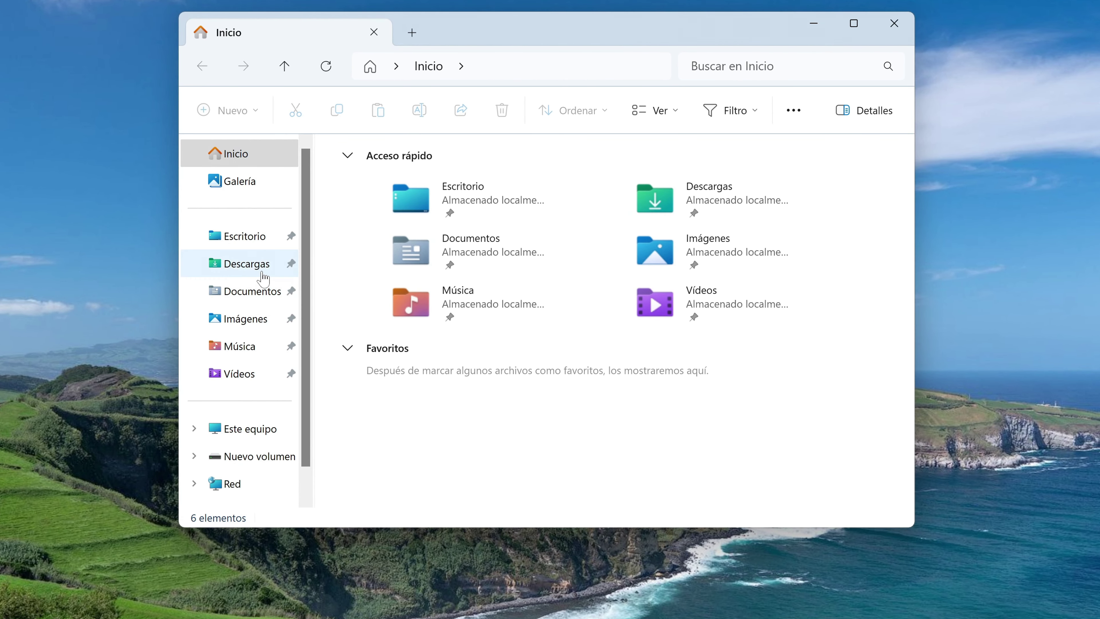
click(275, 256)
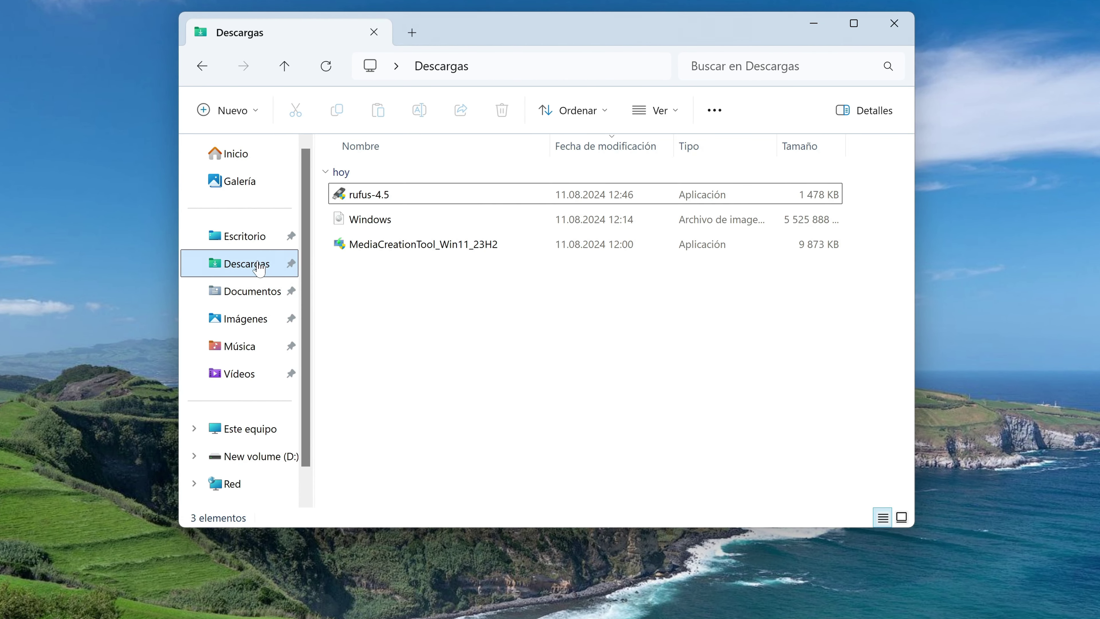
double_click(376, 197)
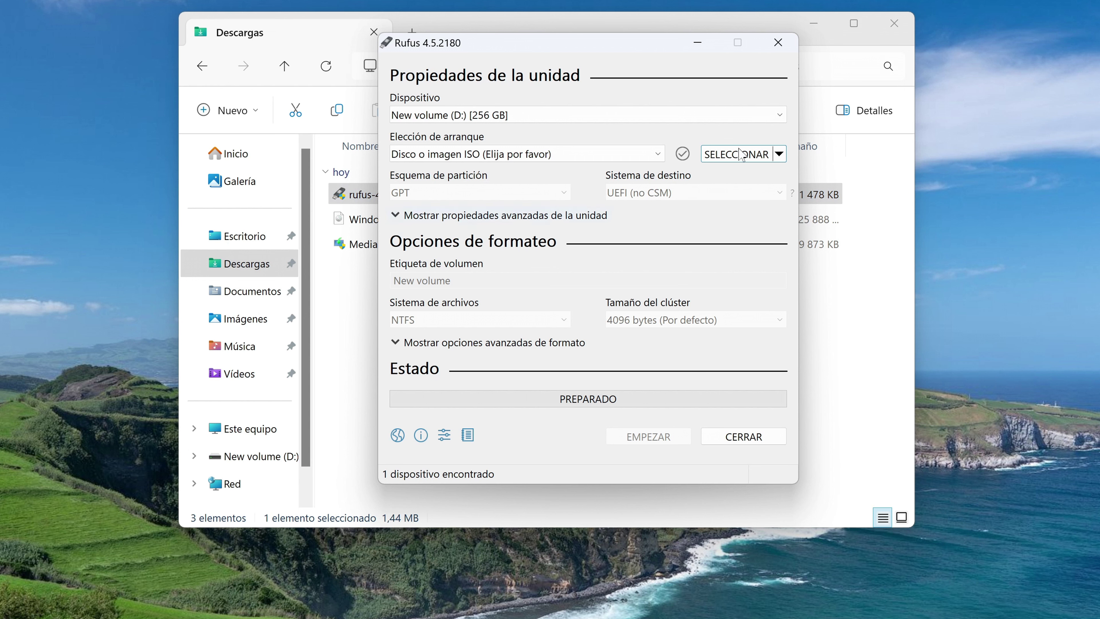
click(896, 24)
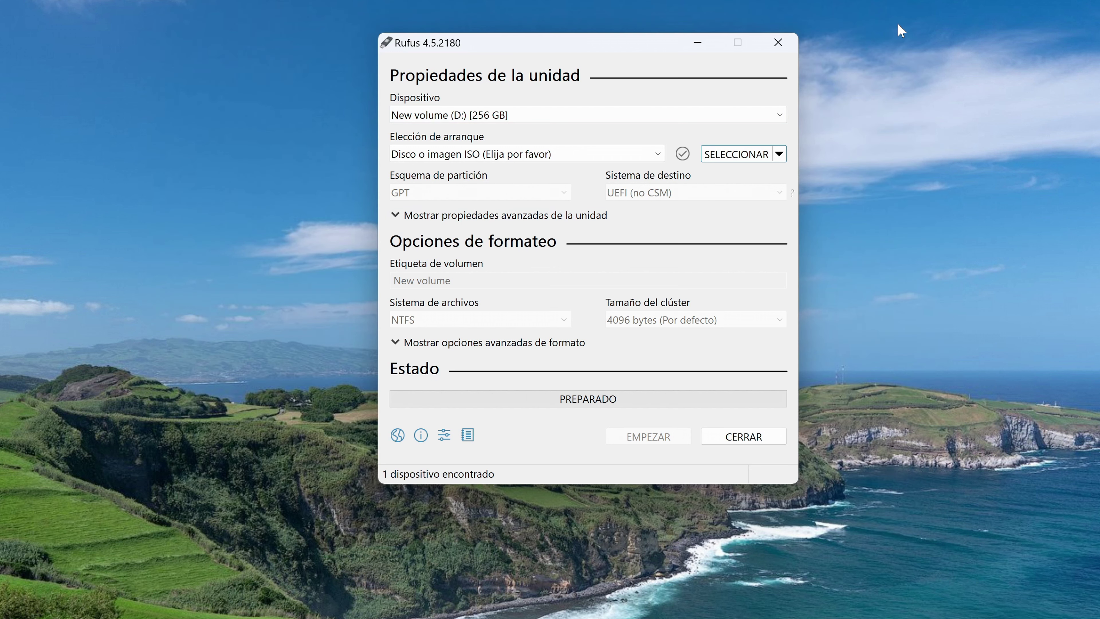
Step: Choose New volume (D:) [256 GB] as the target device and load the Windows ISO from Descargas as the boot image
click(783, 114)
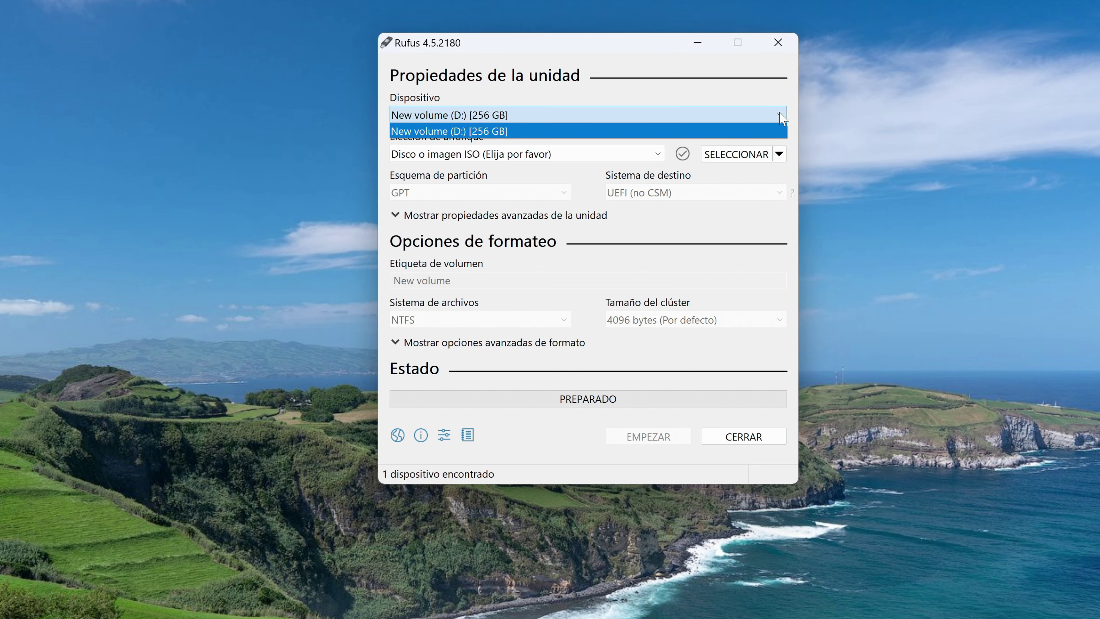
click(643, 130)
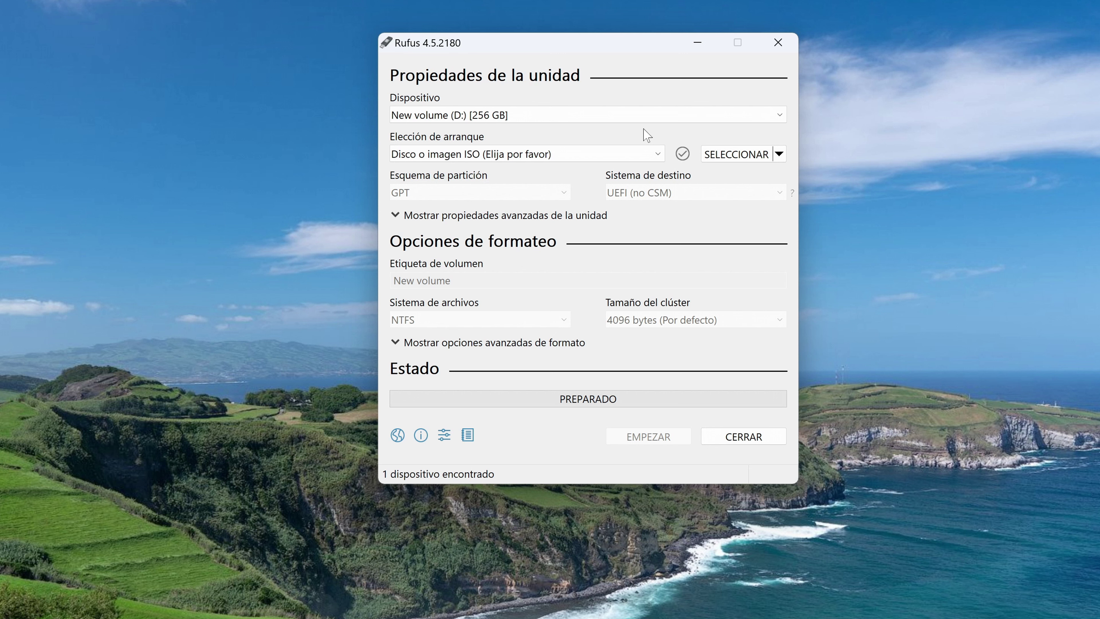
click(736, 157)
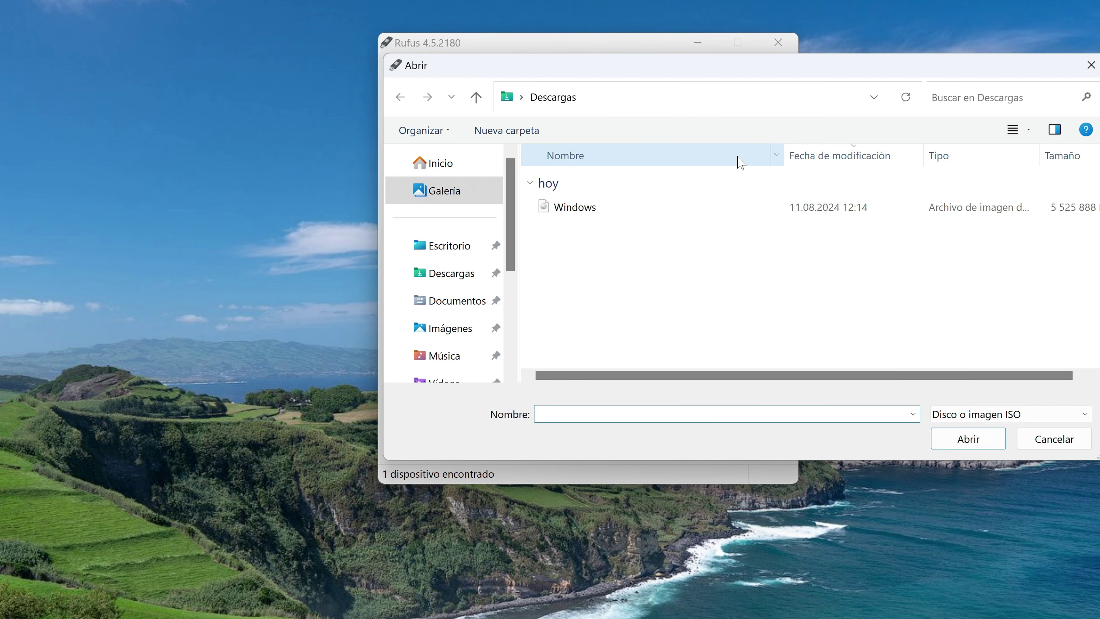
click(582, 214)
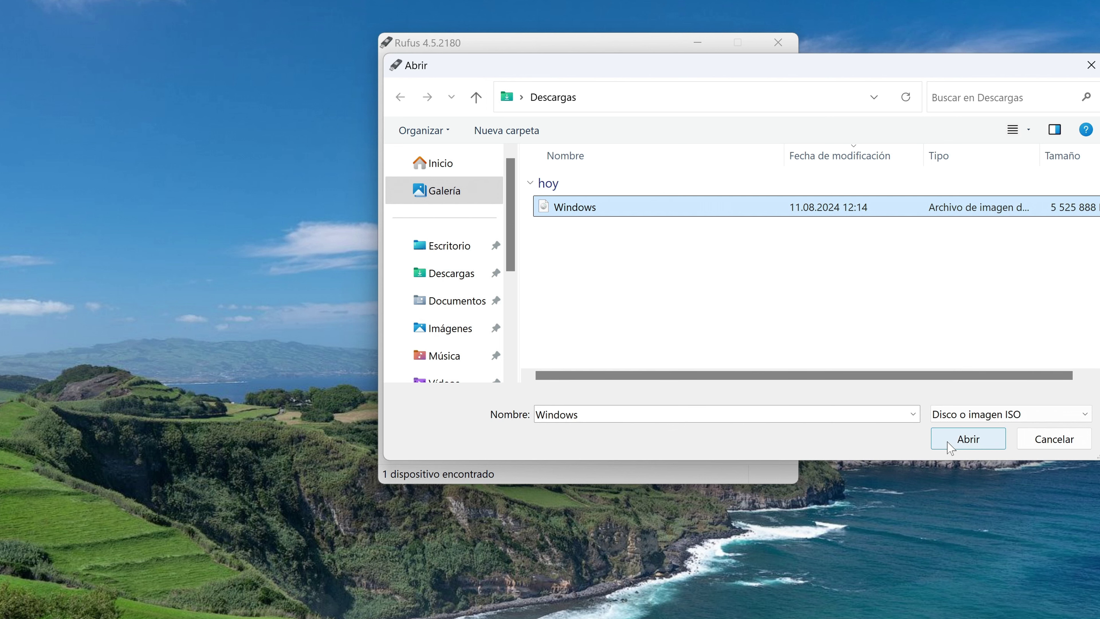
click(947, 443)
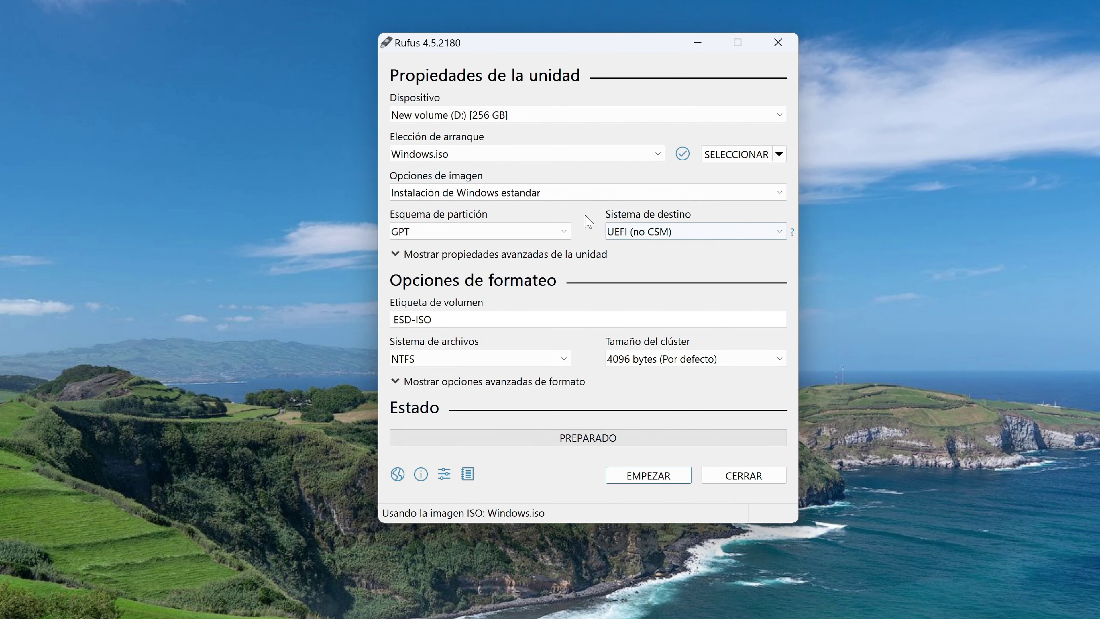
Step: Set the image option to Windows To Go, start writing the drive and choose Windows 11 Pro as the edition to install
click(550, 193)
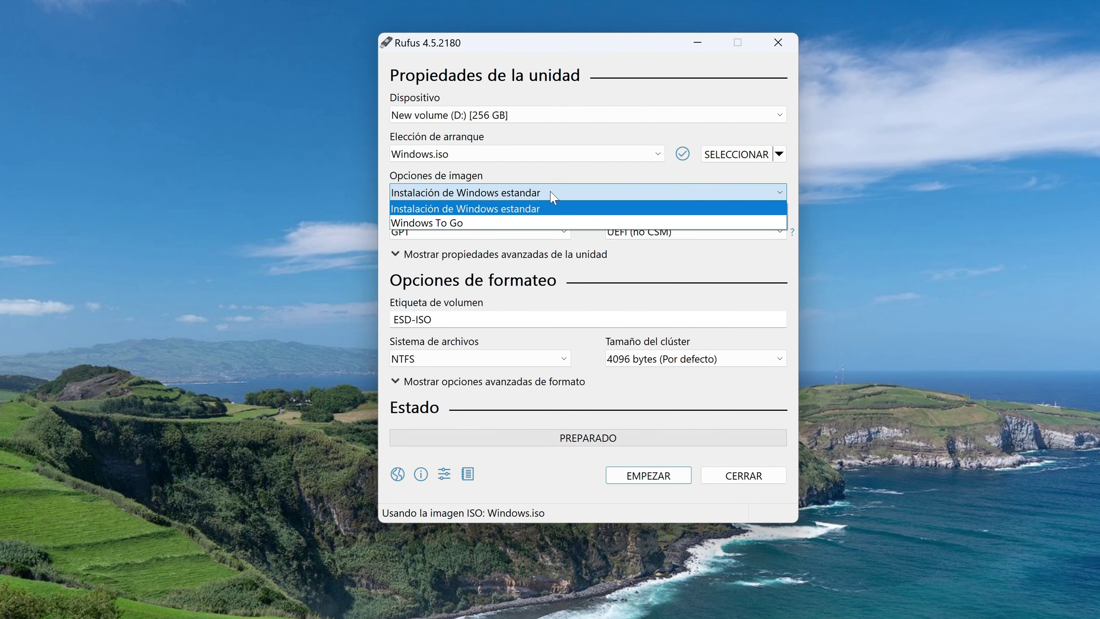
click(542, 222)
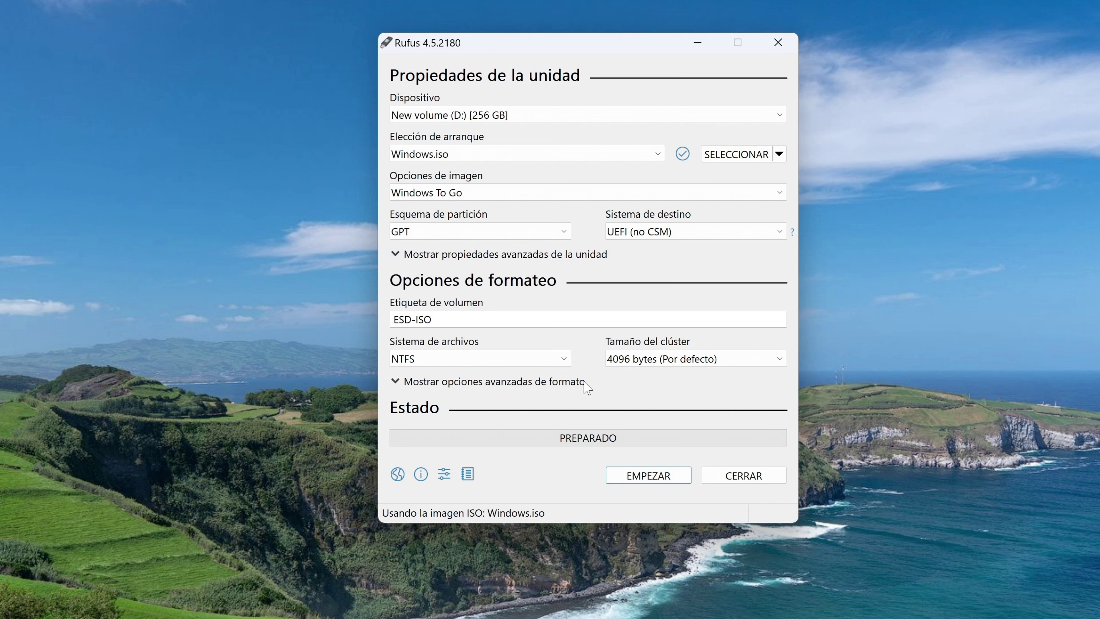
click(616, 480)
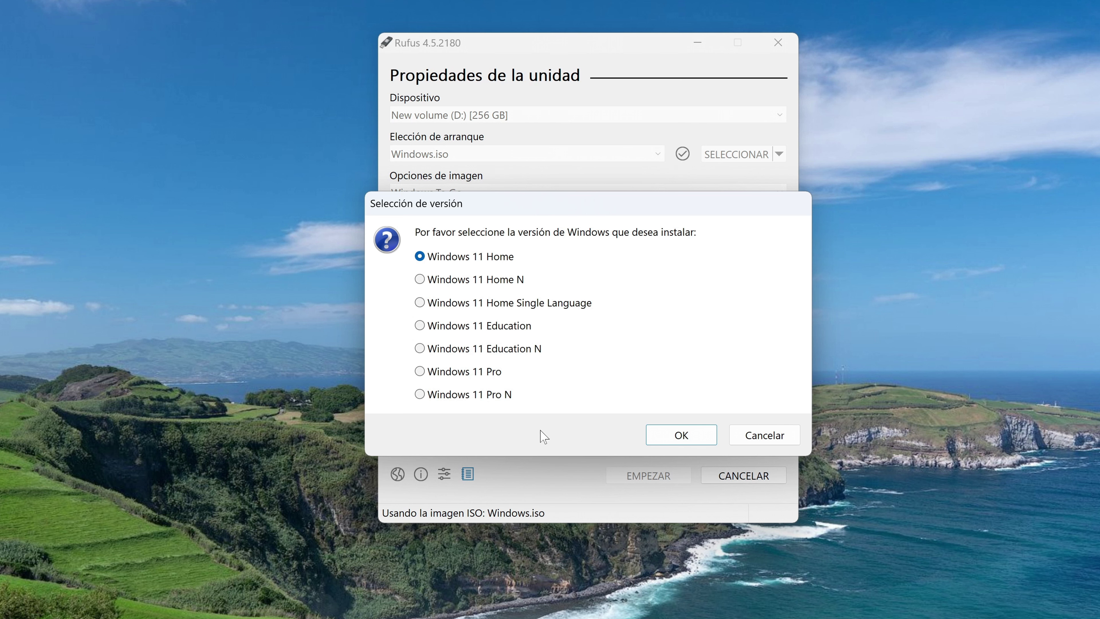
click(485, 369)
click(664, 442)
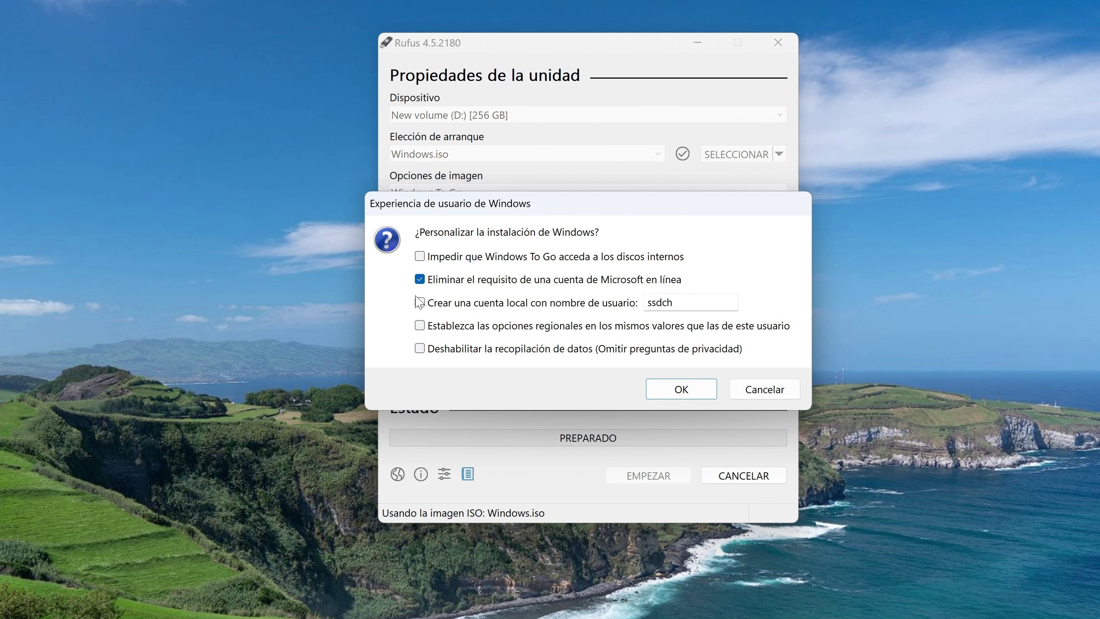
Step: Select only removal of the online Microsoft account requirement, approve formatting and erasing drive D:, and close Rufus once writing is complete
click(423, 281)
click(659, 390)
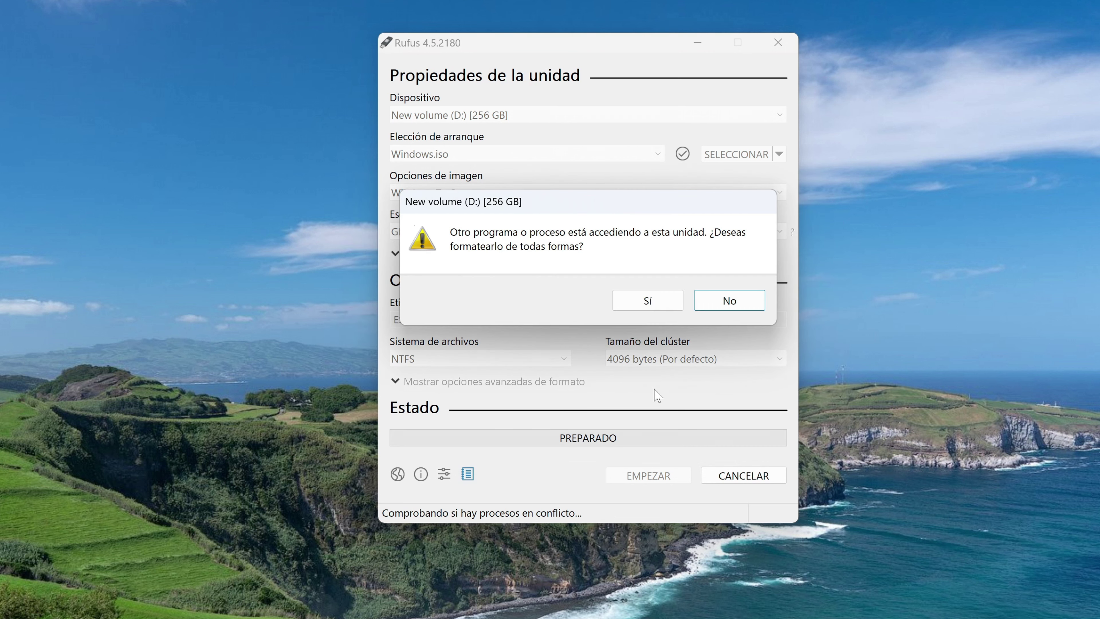
click(662, 303)
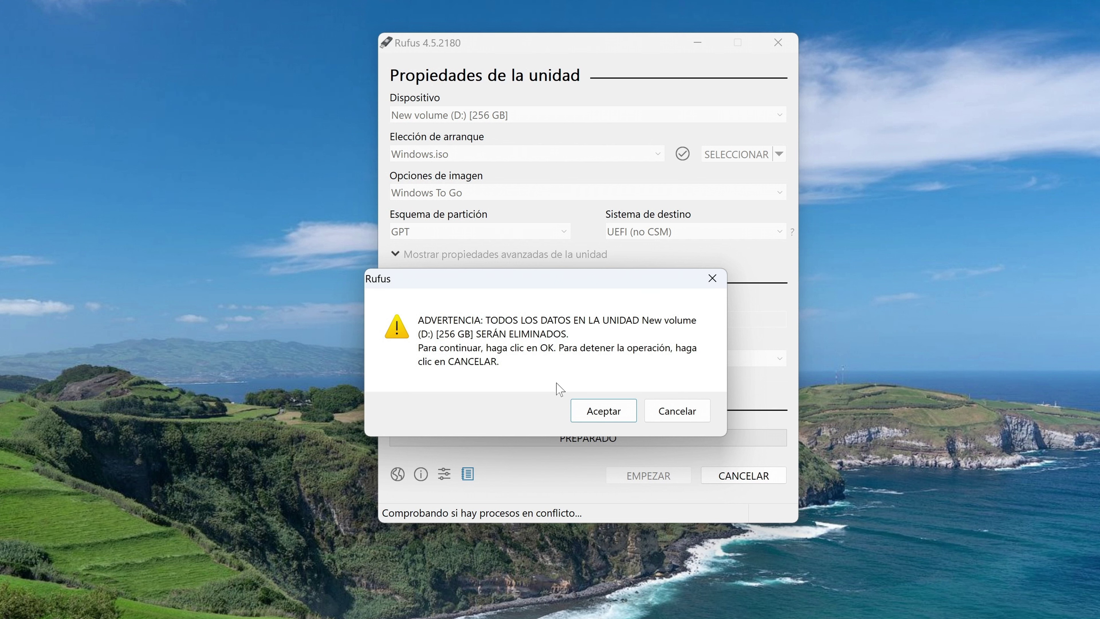
click(630, 422)
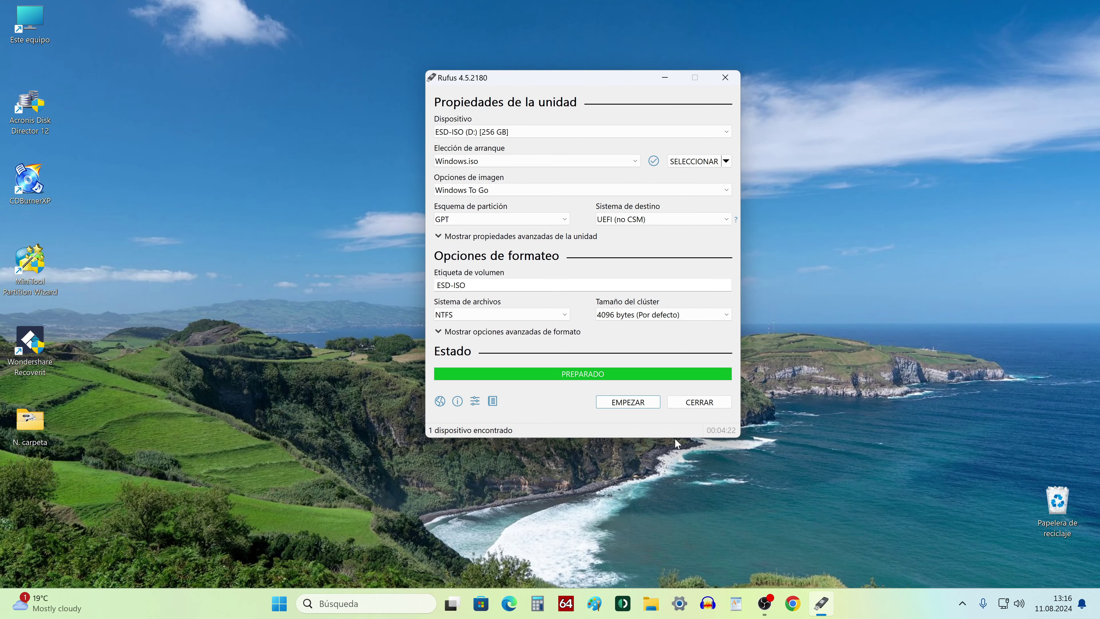
click(682, 407)
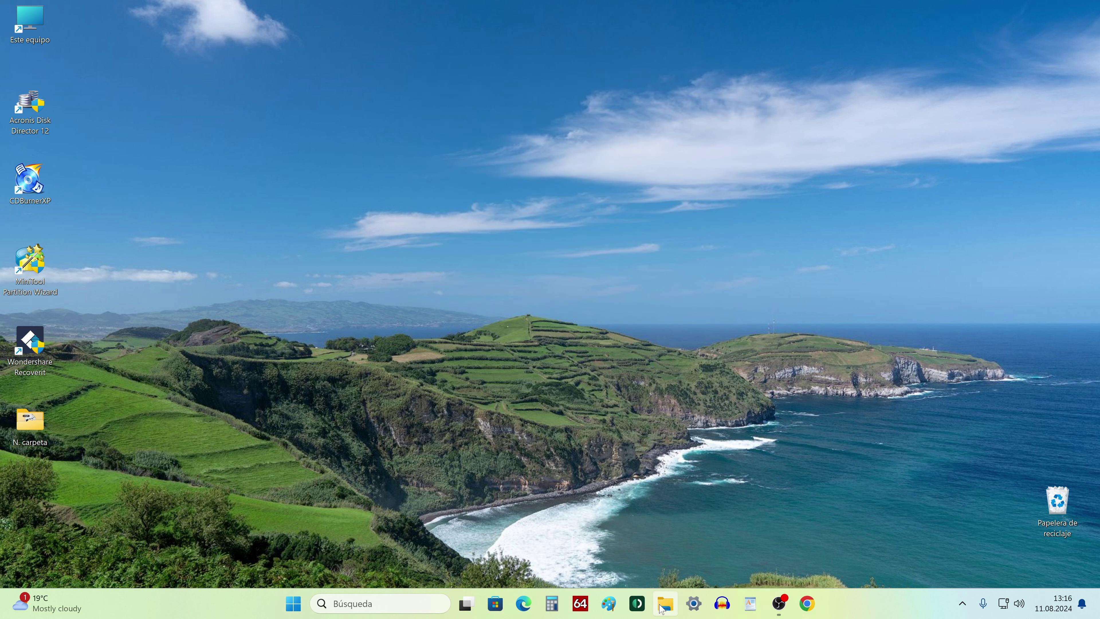
Step: Open the ESD-ISO (D:) drive in File Explorer to examine the Windows files written to it, and close the window
click(664, 607)
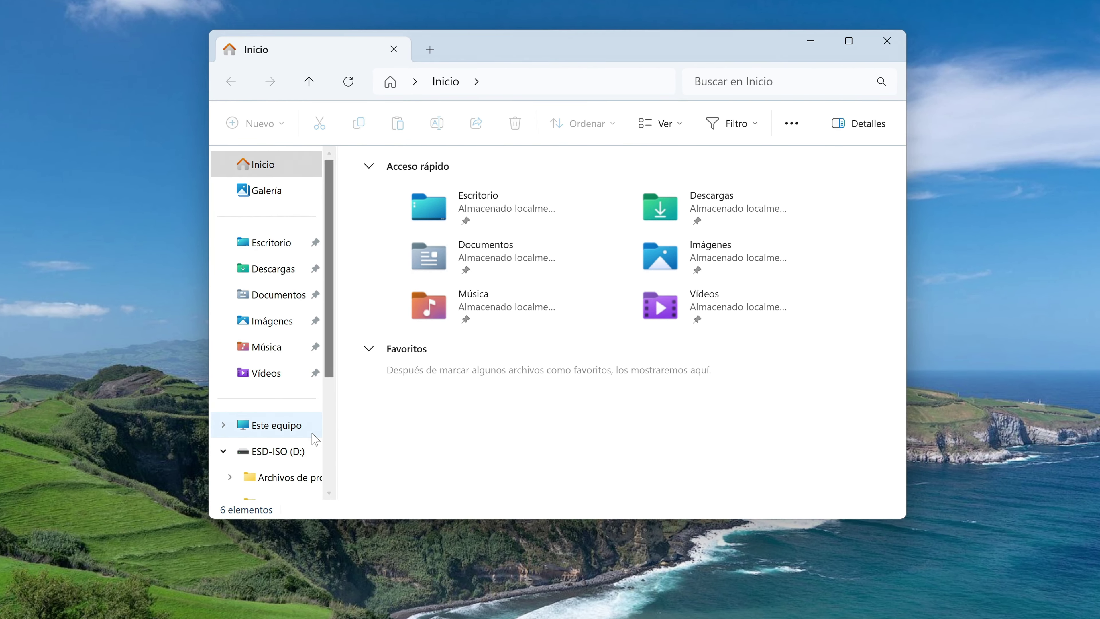
click(357, 374)
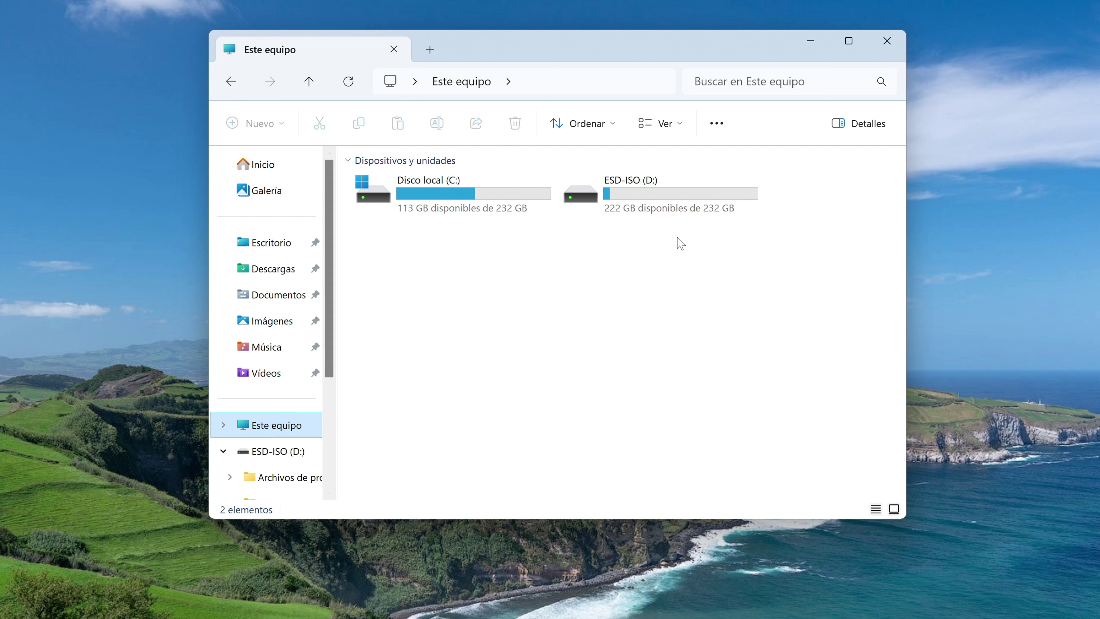
click(684, 203)
double_click(683, 204)
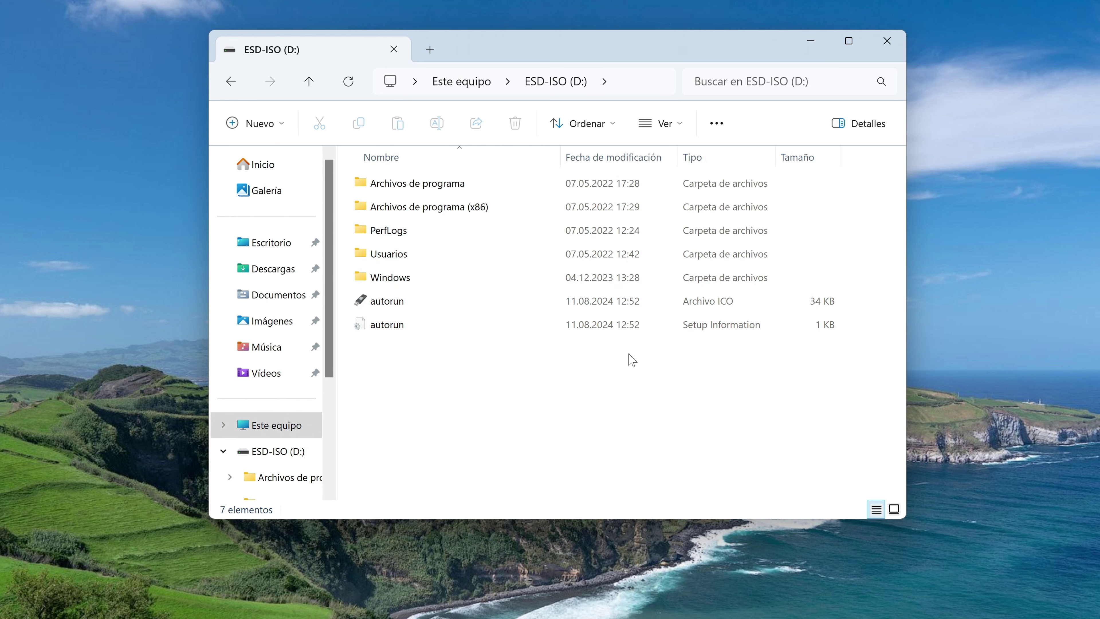
click(887, 41)
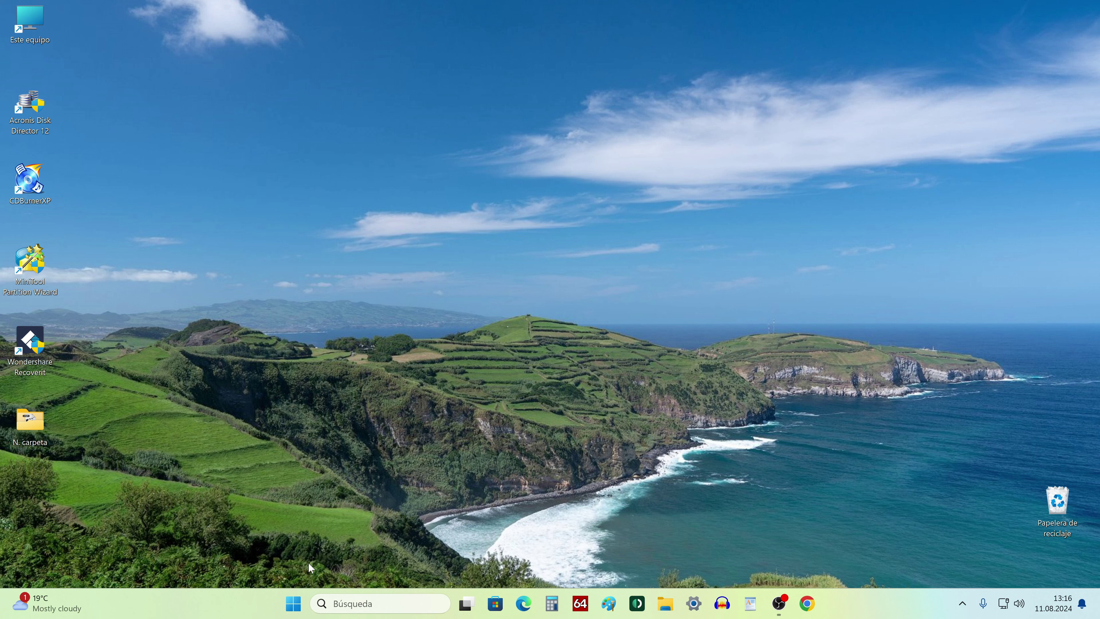
Step: Restart the computer and boot from Windows Boot Manager on the external drive (Realtek RTL9210 NVME 1.00)
right_click(296, 604)
mouse_move(306, 553)
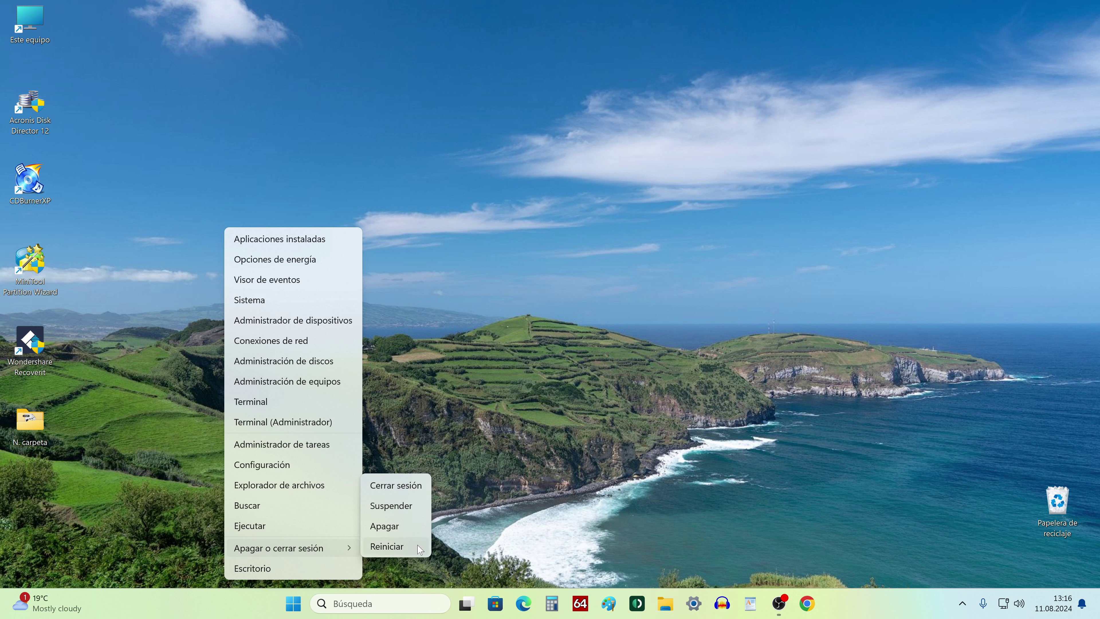
click(419, 549)
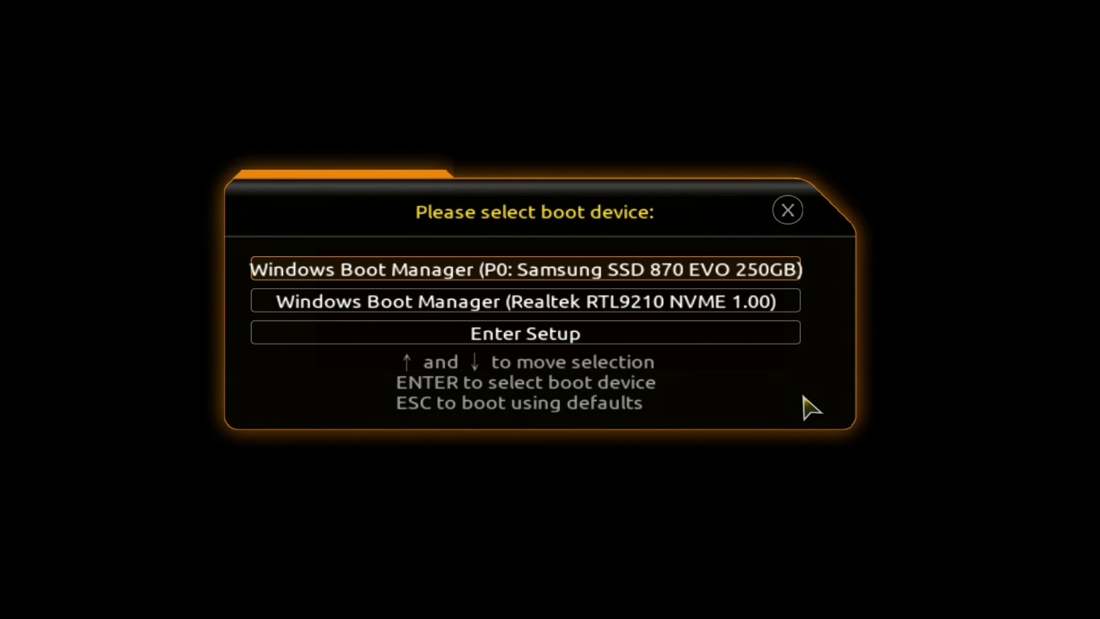
key(Down)
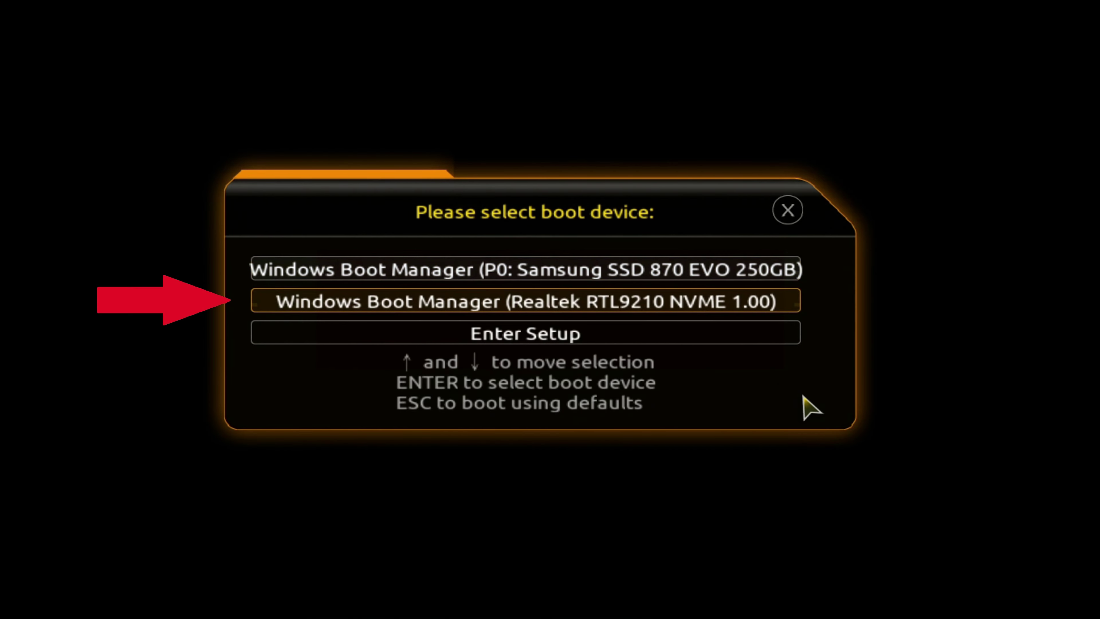
key(Return)
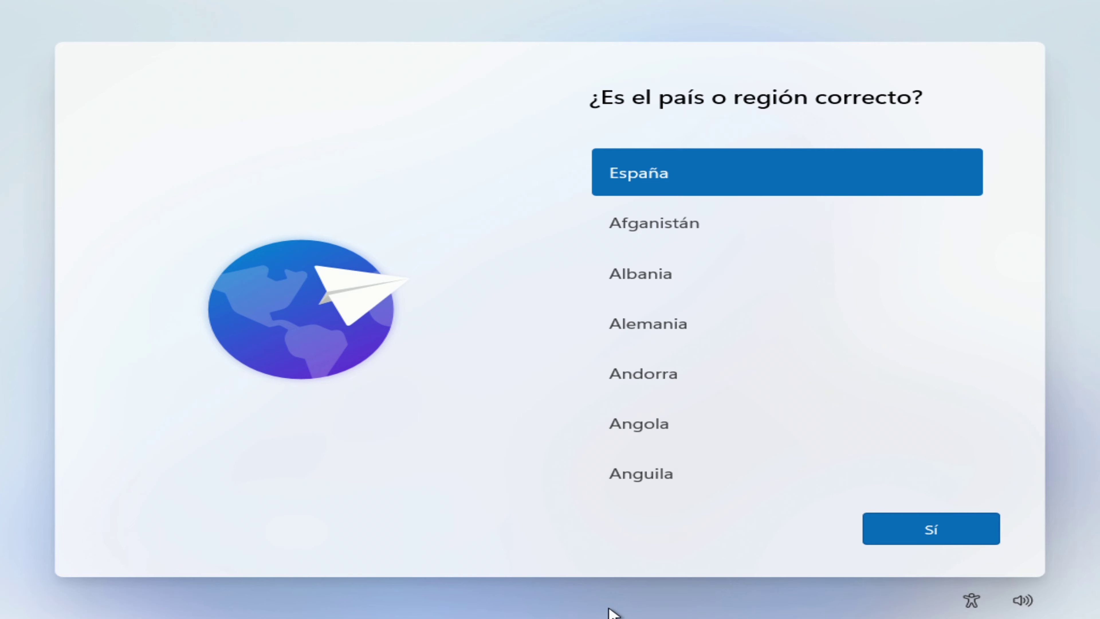
Step: Confirm España as the country or region in the Windows 11 setup
click(893, 540)
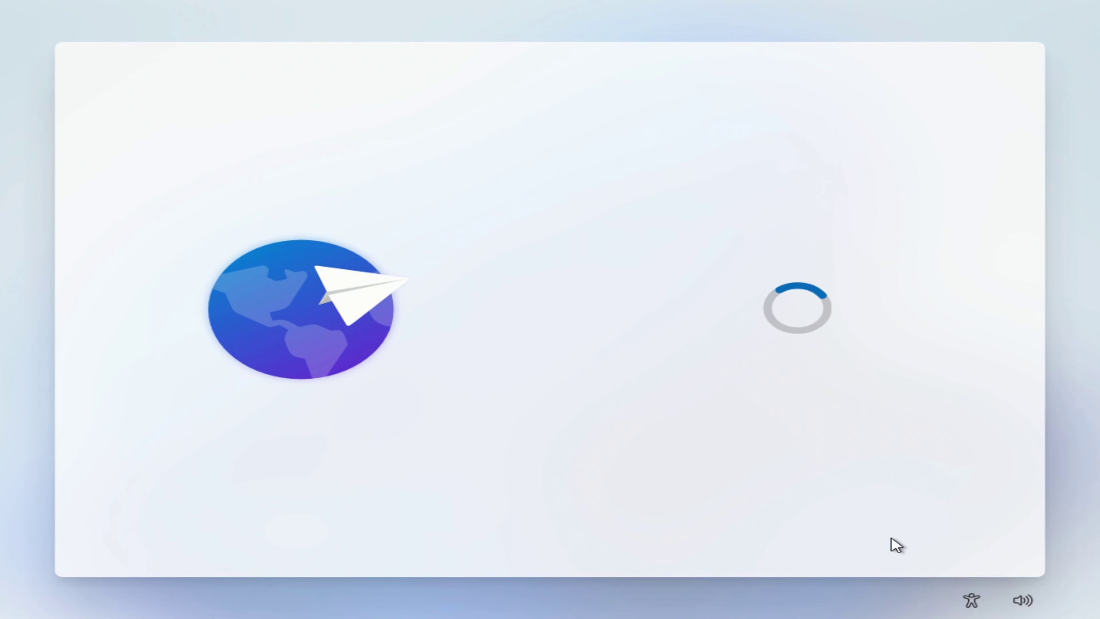